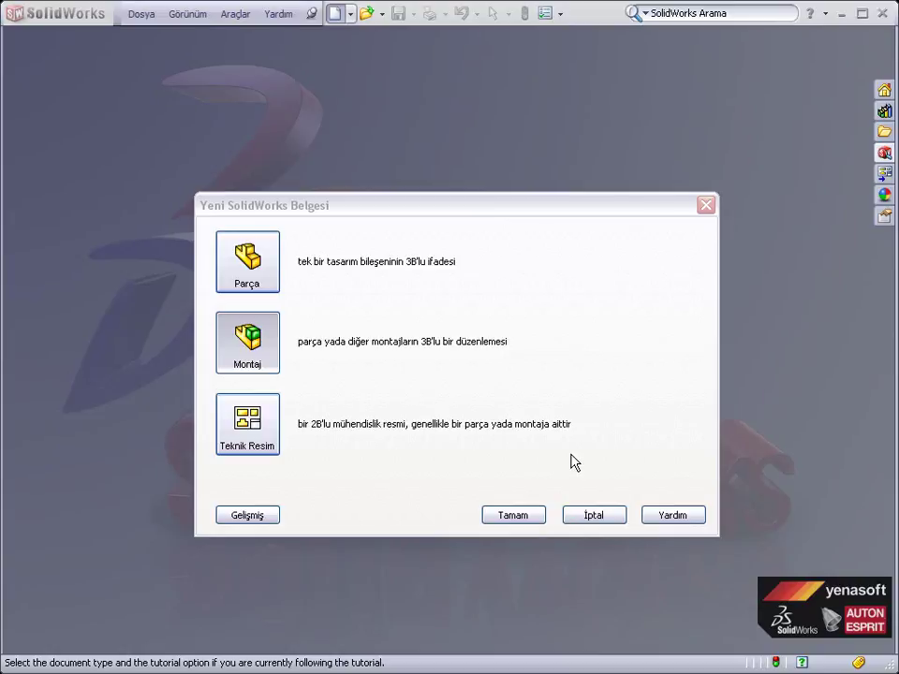
Create a new assembly document from the Montaj (Assembly) template
double_click(226, 357)
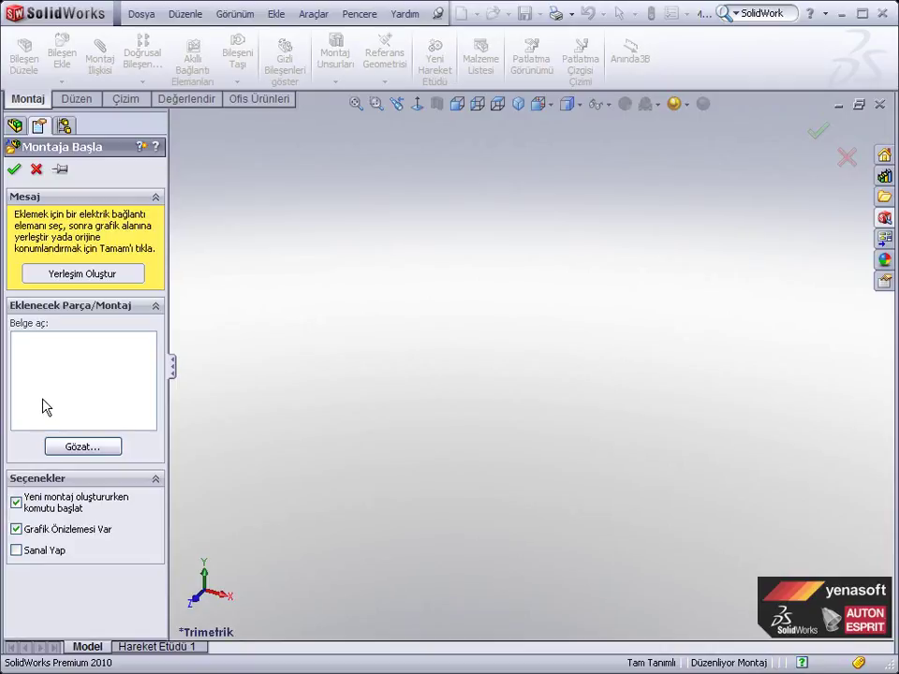
Insert Housing_& as the first component, fixed at the assembly origin
left_click(90, 456)
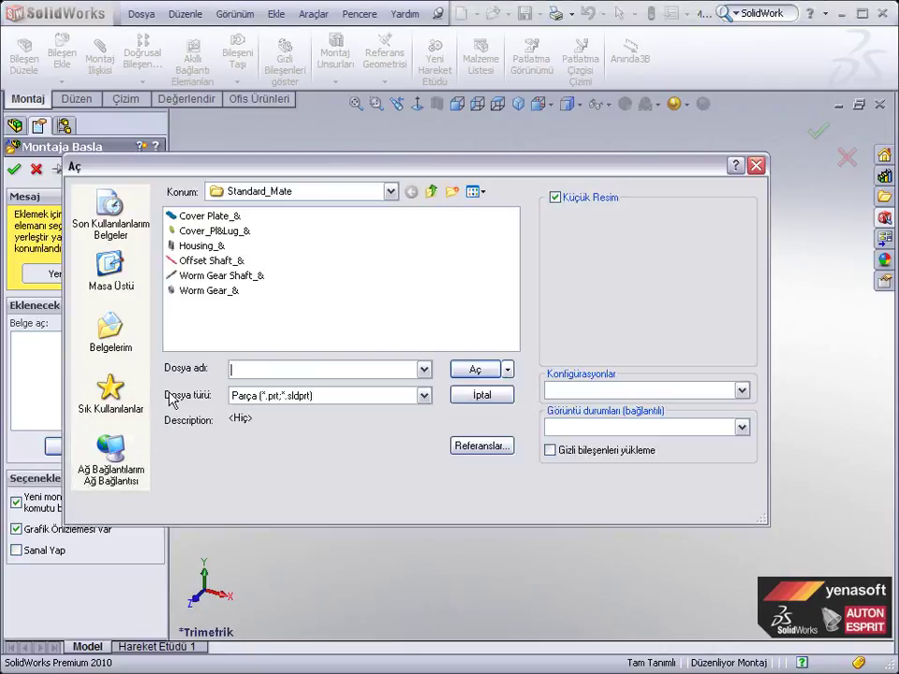
left_click(194, 245)
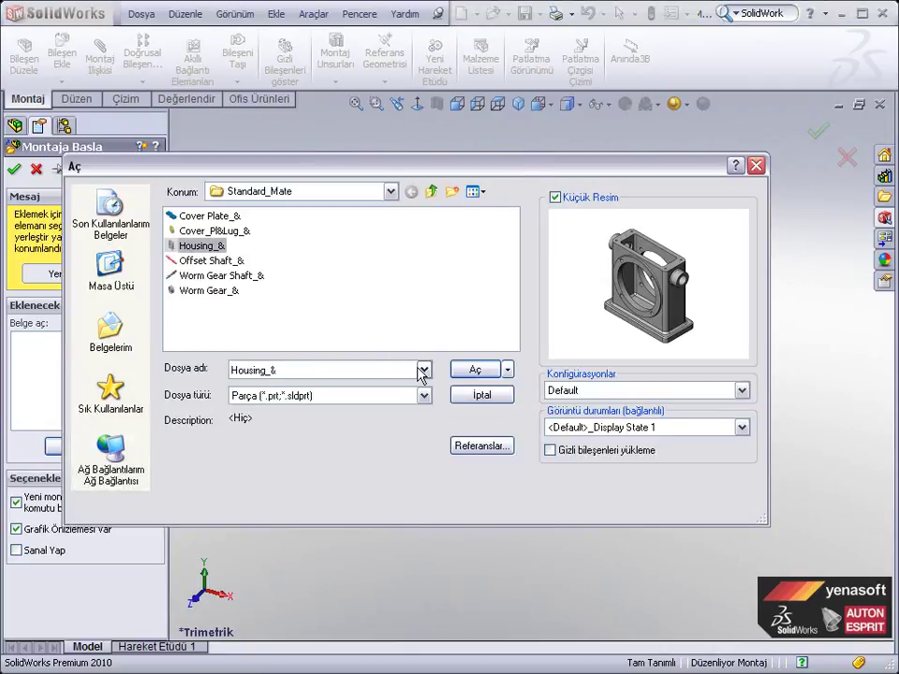
left_click(459, 371)
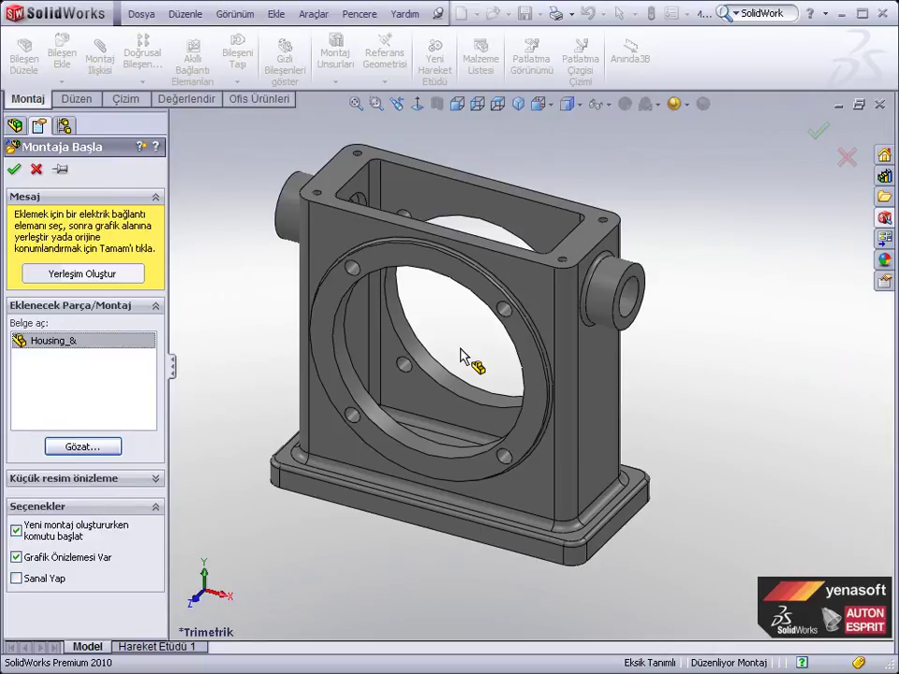
left_click(15, 171)
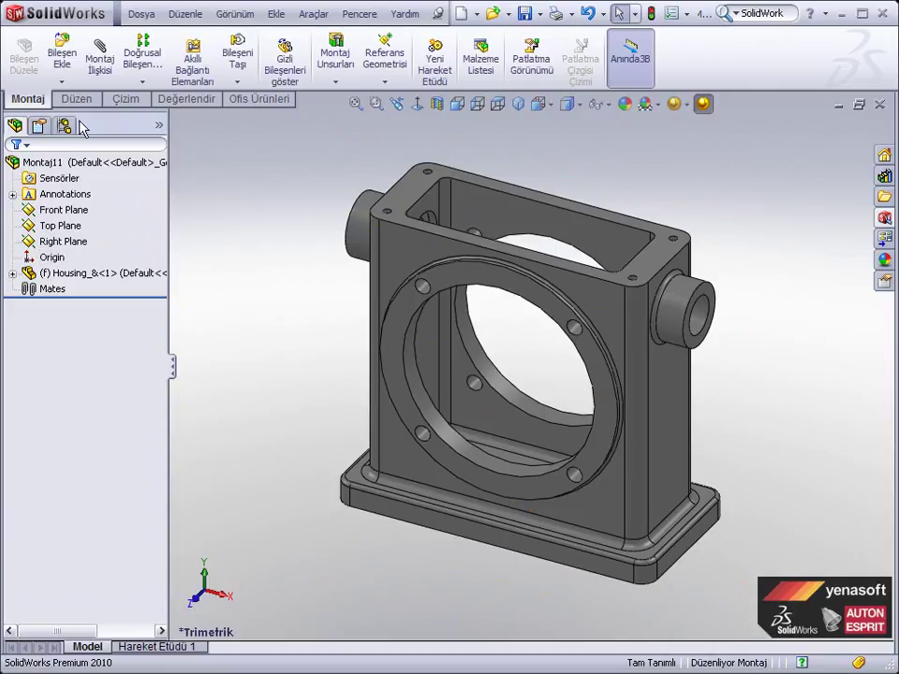
Insert Cover Plate_& and move it next to the housing's left side
left_click(68, 72)
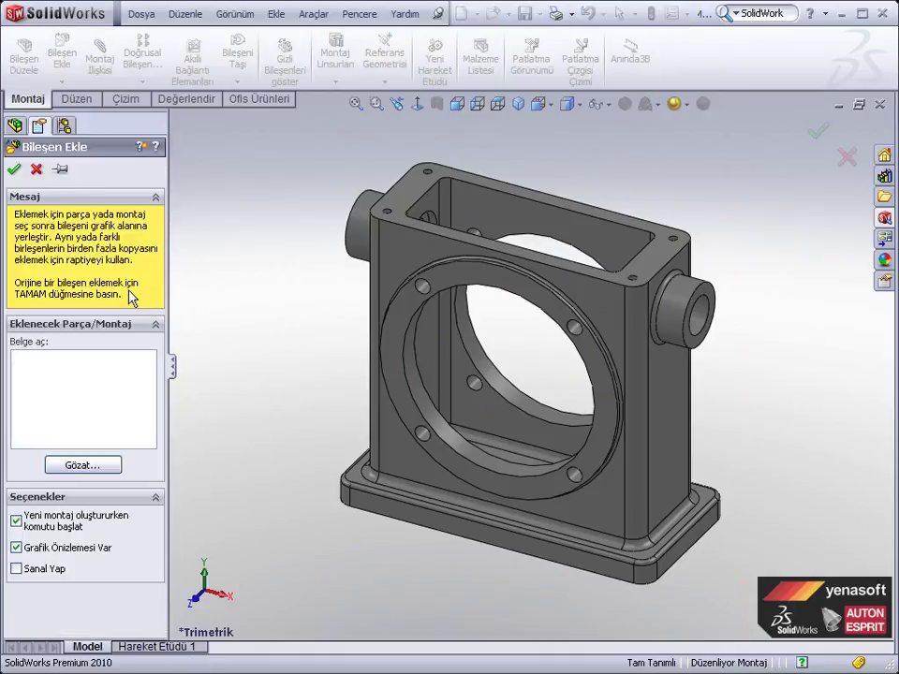
left_click(110, 465)
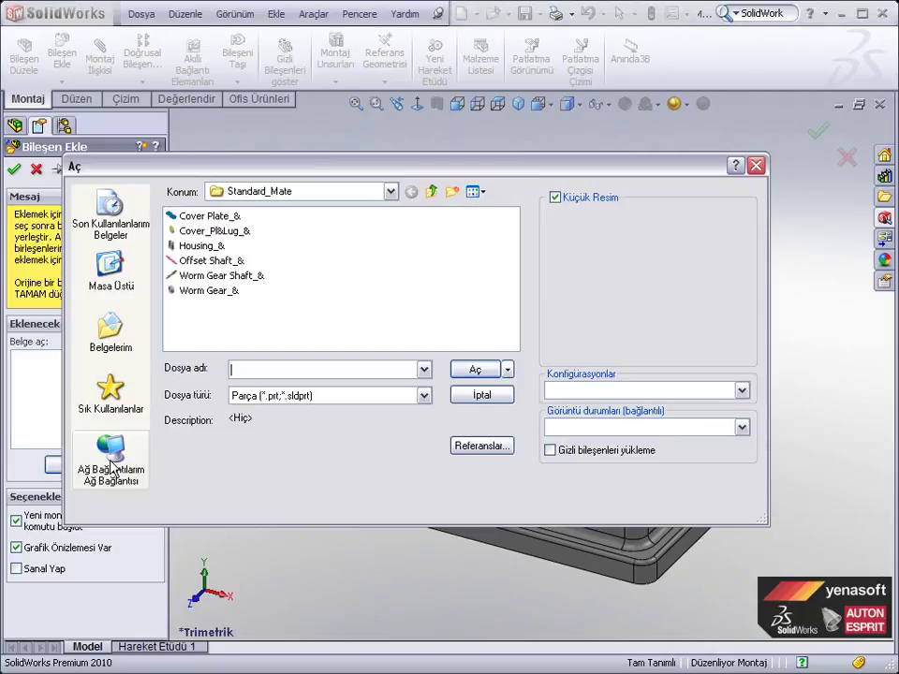
left_click(185, 218)
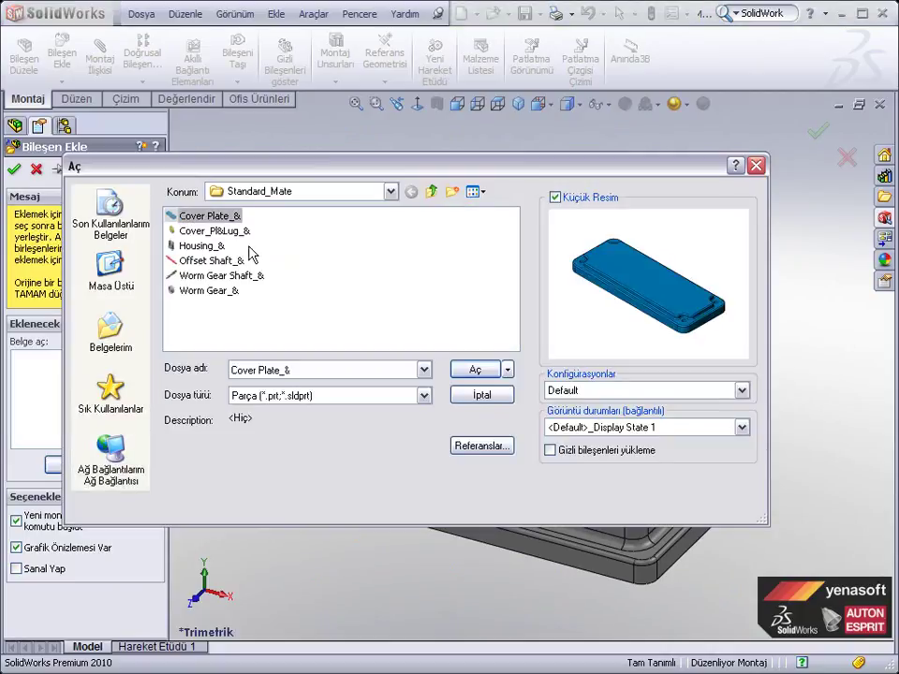
left_click(477, 371)
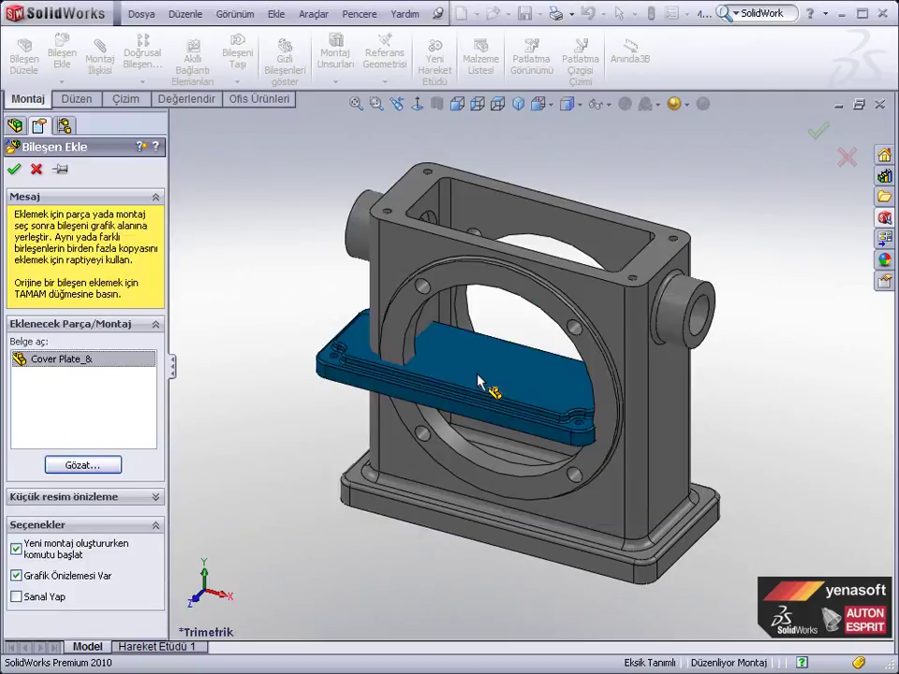
left_click(724, 218)
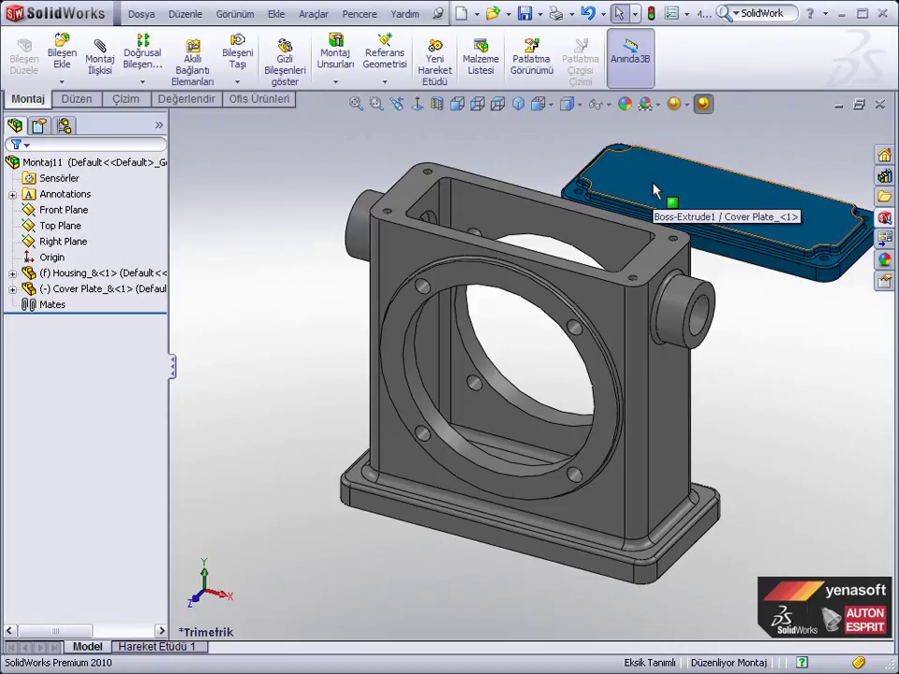
mouse_move(653, 185)
left_mouse_down()
mouse_move(688, 217)
mouse_move(291, 245)
mouse_move(300, 256)
left_mouse_up()
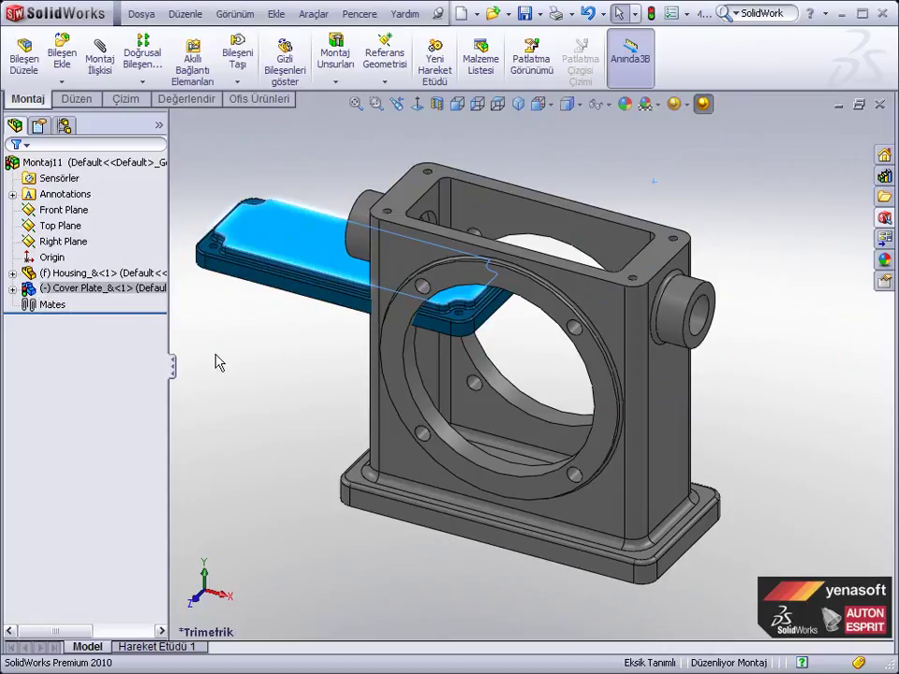
left_click(248, 358)
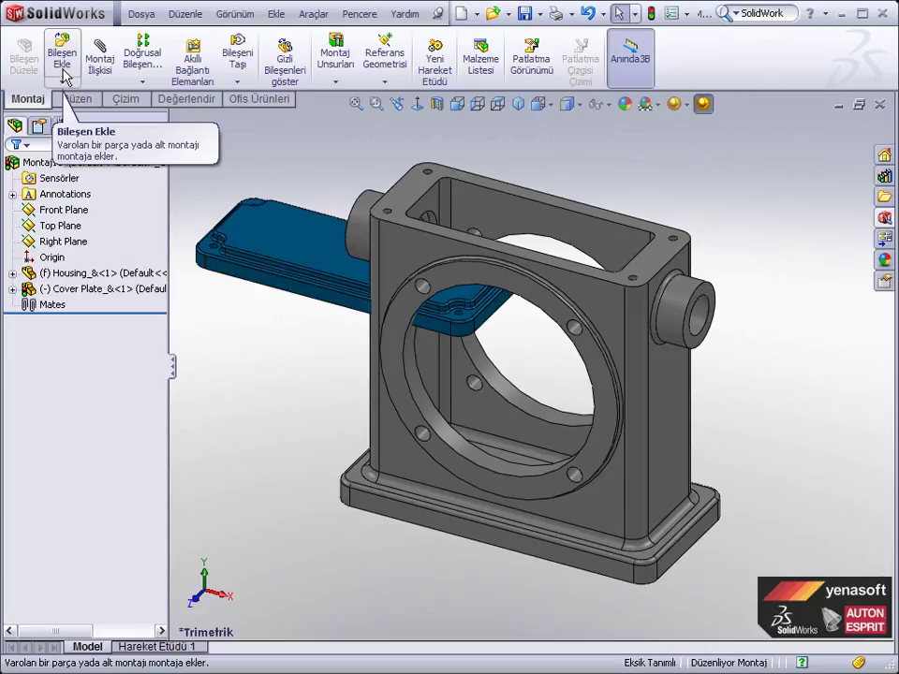
Drag Cover_Pl&Lug_&, Offset Shaft_&, Worm Gear Shaft_&, Worm Gear_& from Standard_Mate into the assembly, then zoom to fit
key("alt+Tab")
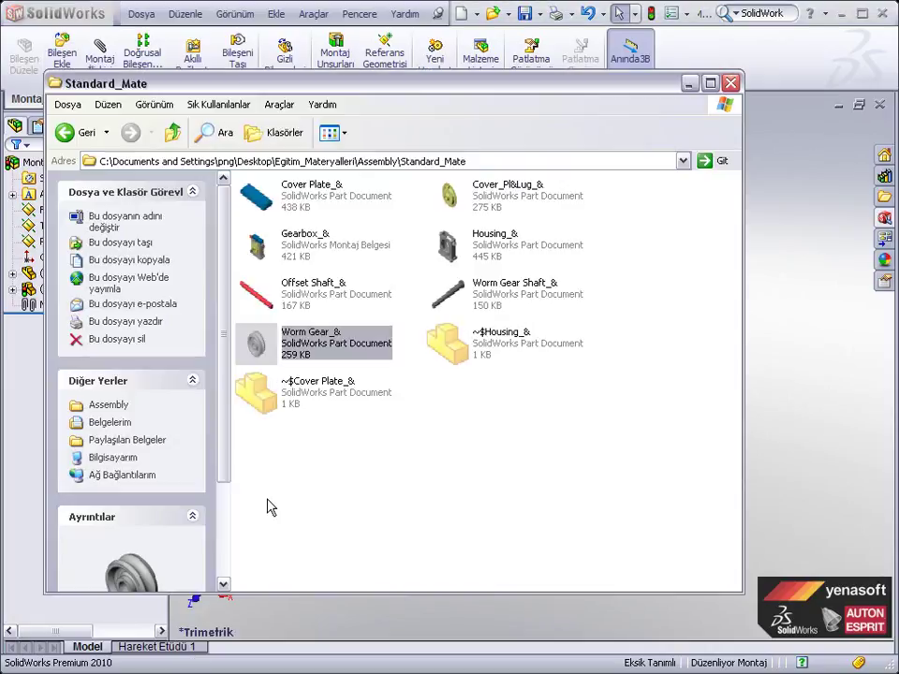
mouse_move(482, 215)
left_mouse_down()
mouse_move(640, 269)
mouse_move(800, 252)
left_mouse_up()
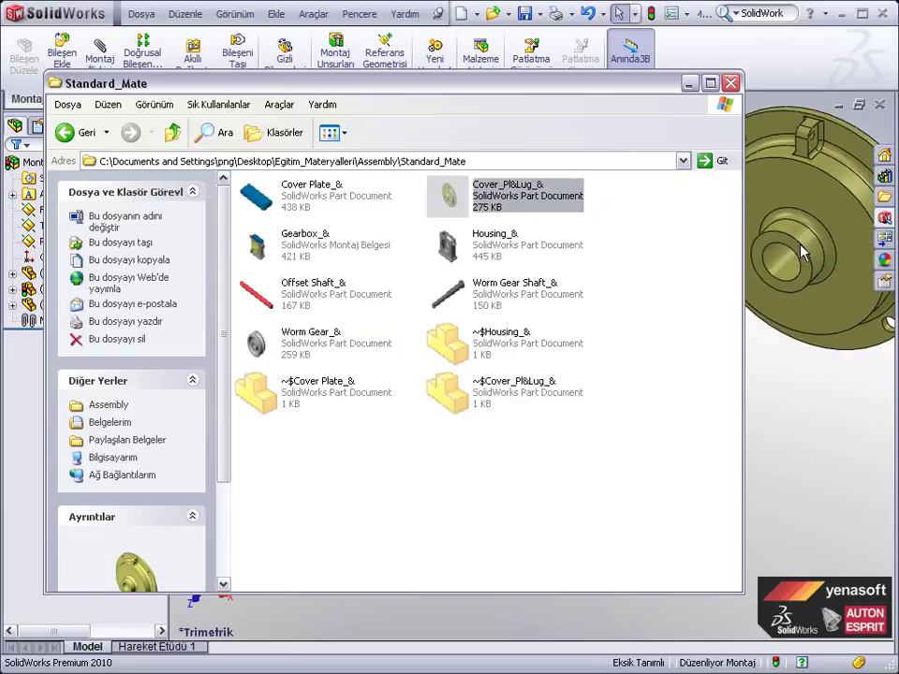
left_click_drag(322, 306, 801, 423)
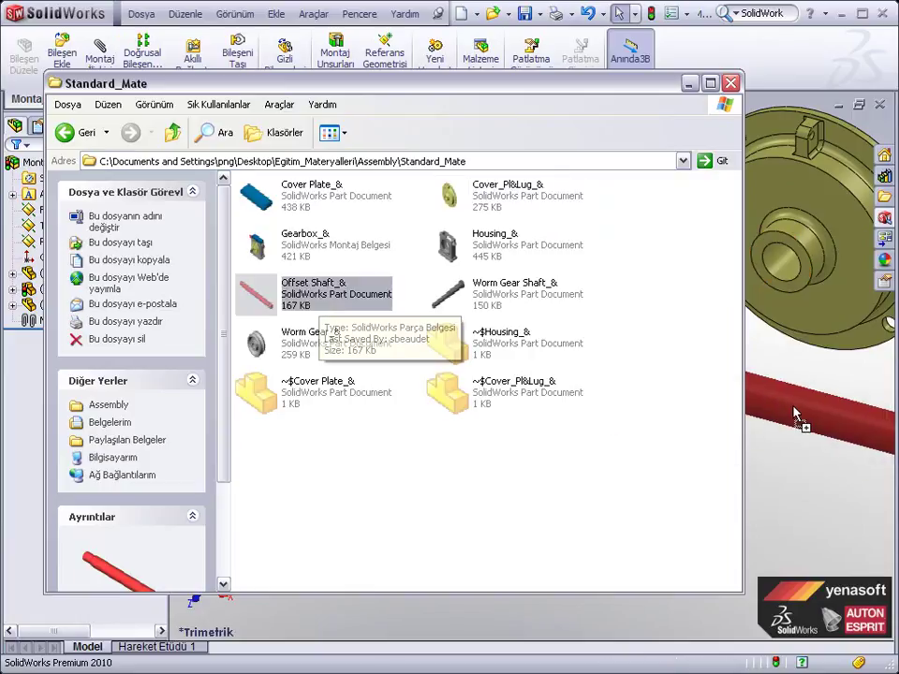
left_click_drag(516, 306, 799, 526)
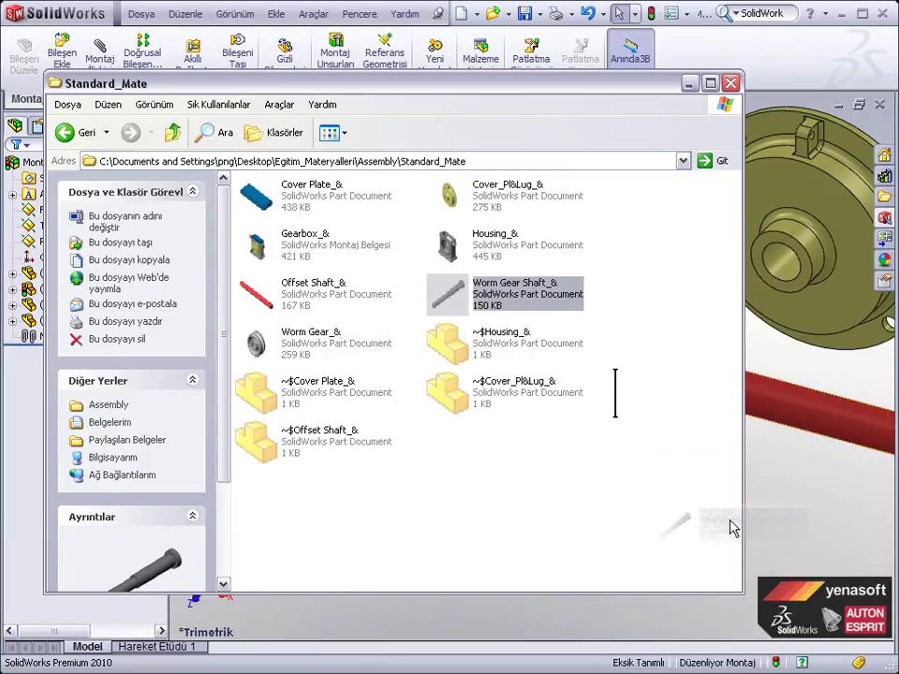
left_click_drag(357, 345, 546, 626)
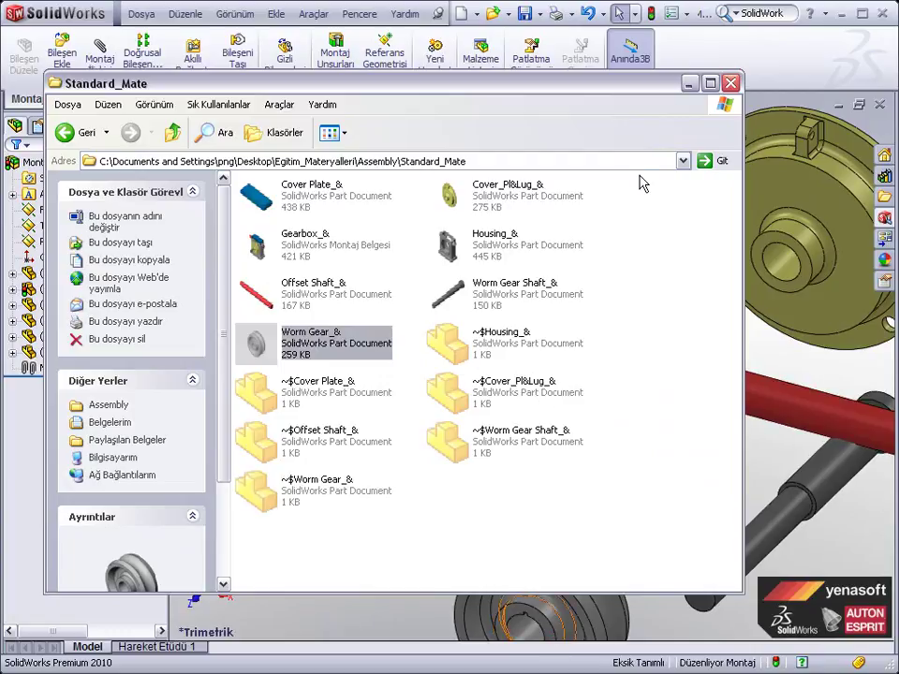
left_click(689, 86)
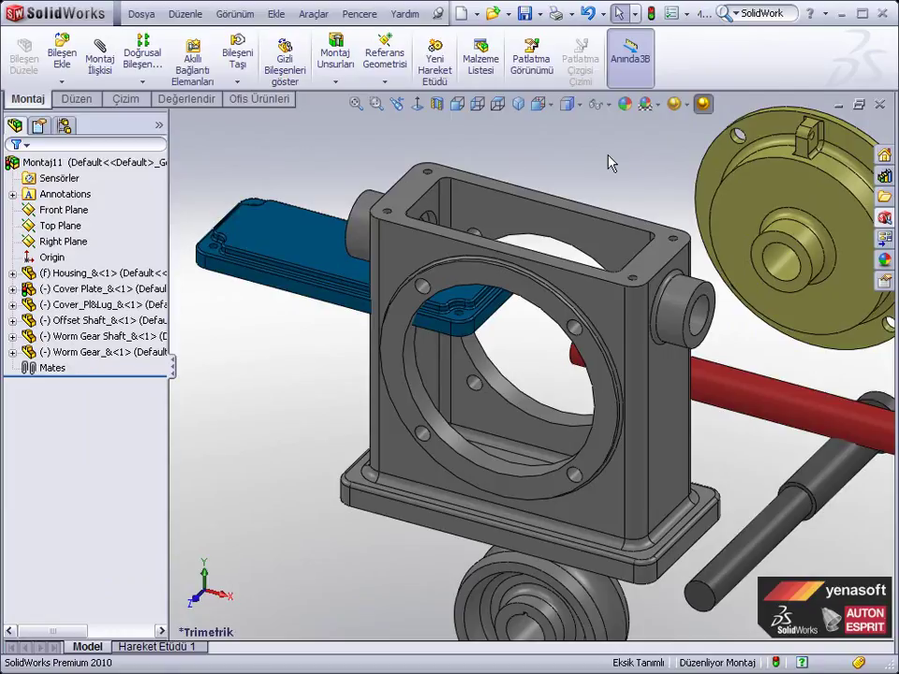
key("f")
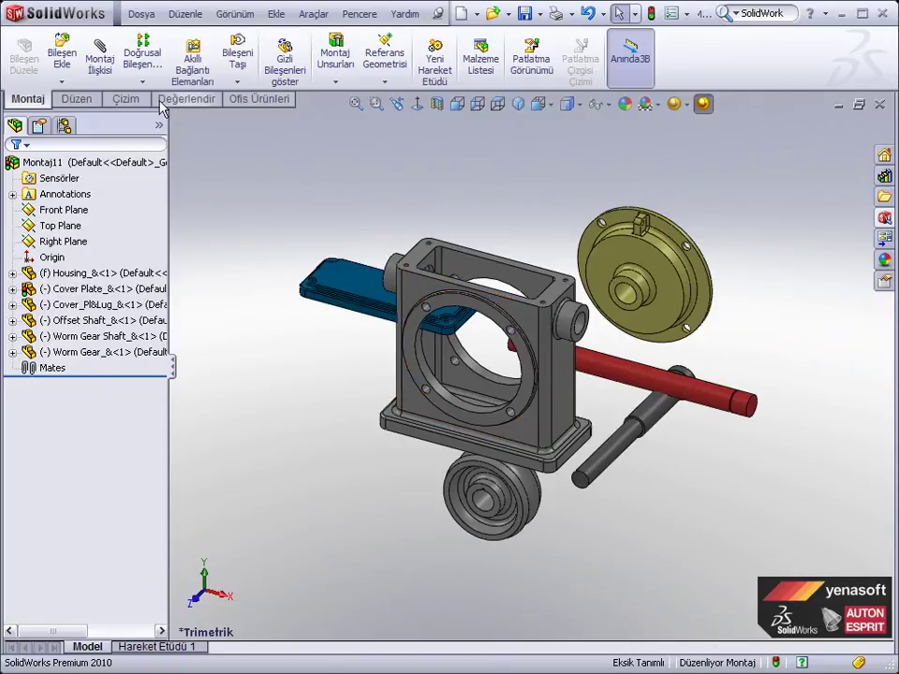
Add a Coincident mate seating the cover plate's underside on the housing's top face
left_click(99, 53)
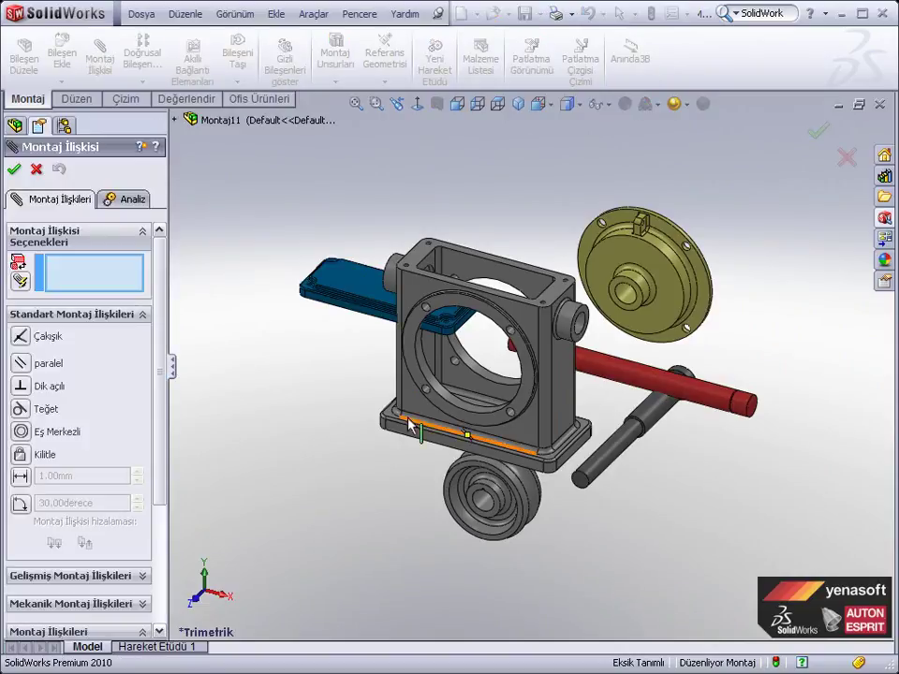
scroll(426, 241, "down", 2)
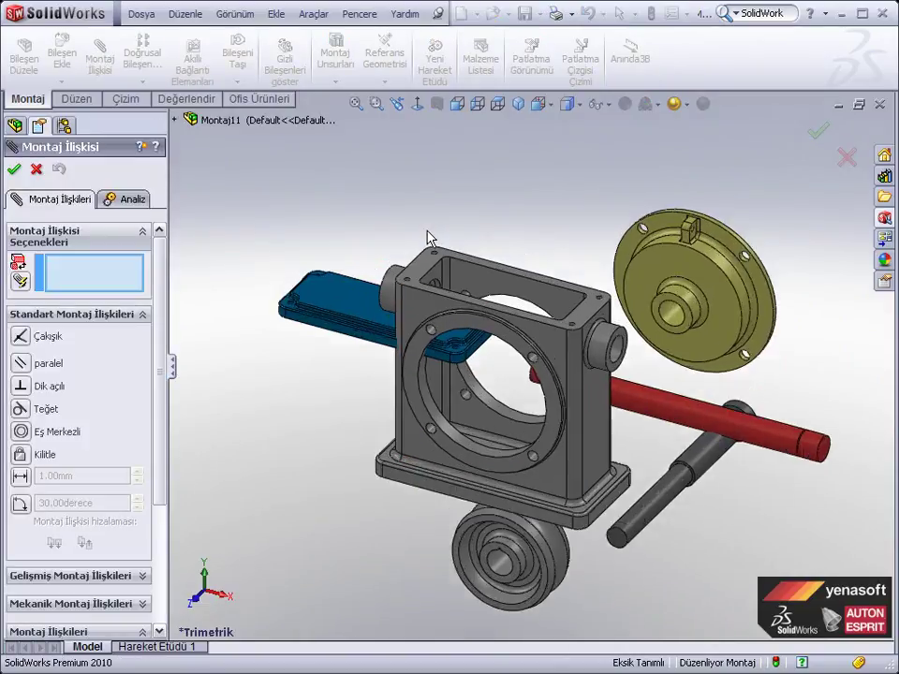
scroll(428, 239, "down", 3)
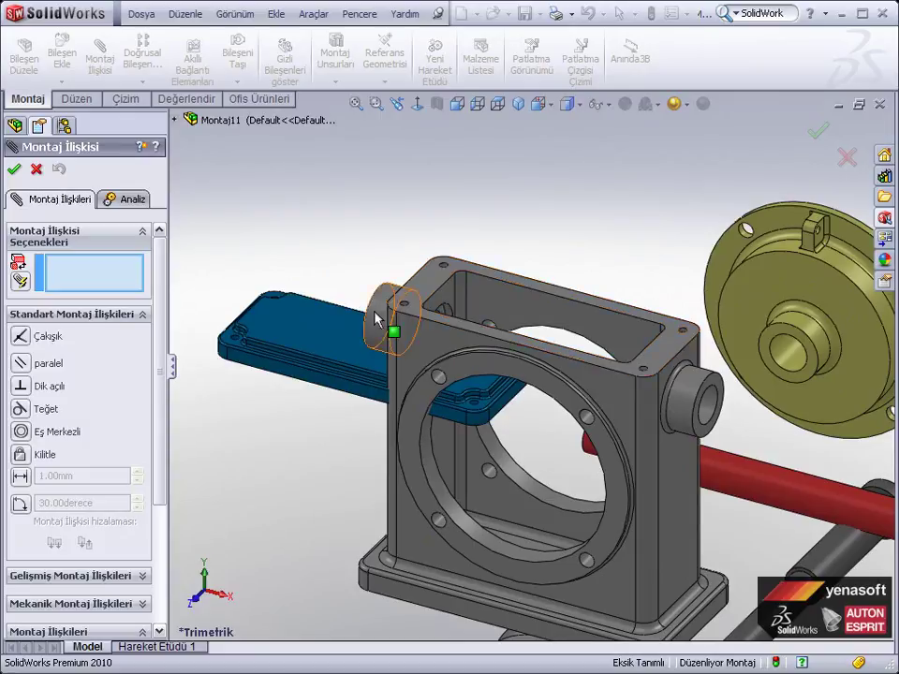
left_click(421, 302)
mouse_move(325, 427)
middle_mouse_down()
mouse_move(321, 334)
mouse_move(281, 391)
mouse_move(249, 531)
middle_mouse_up()
left_click(236, 426)
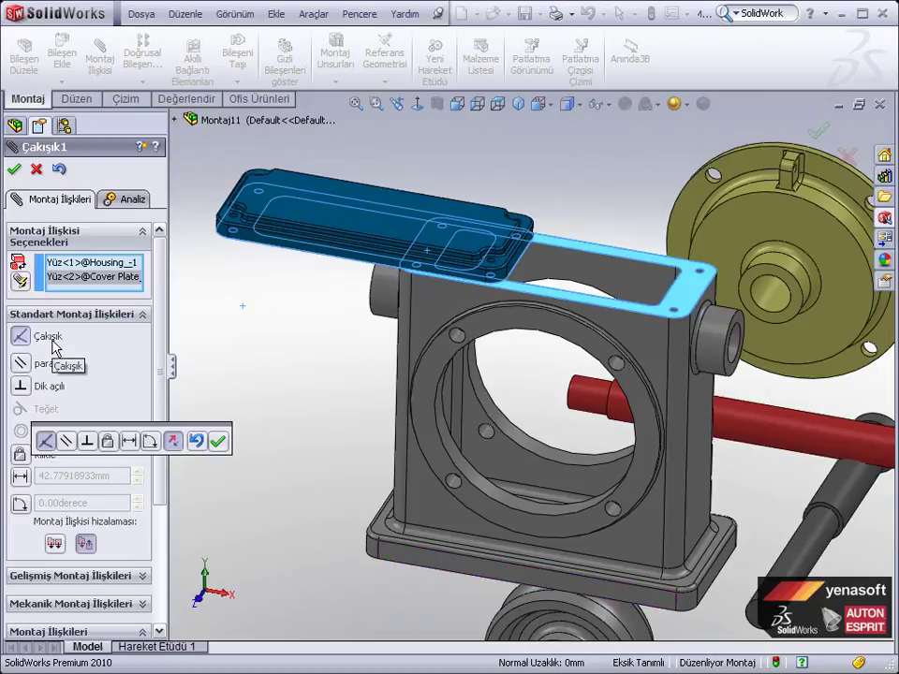
left_click(218, 441)
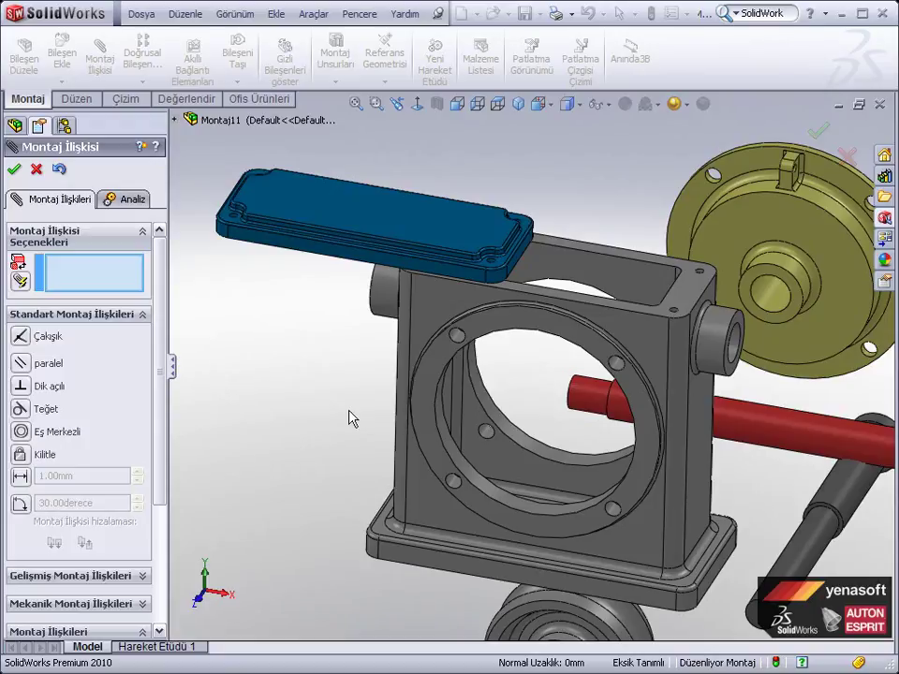
Align the cover plate's side and end faces coincident with the housing's front and side faces
left_click(325, 251)
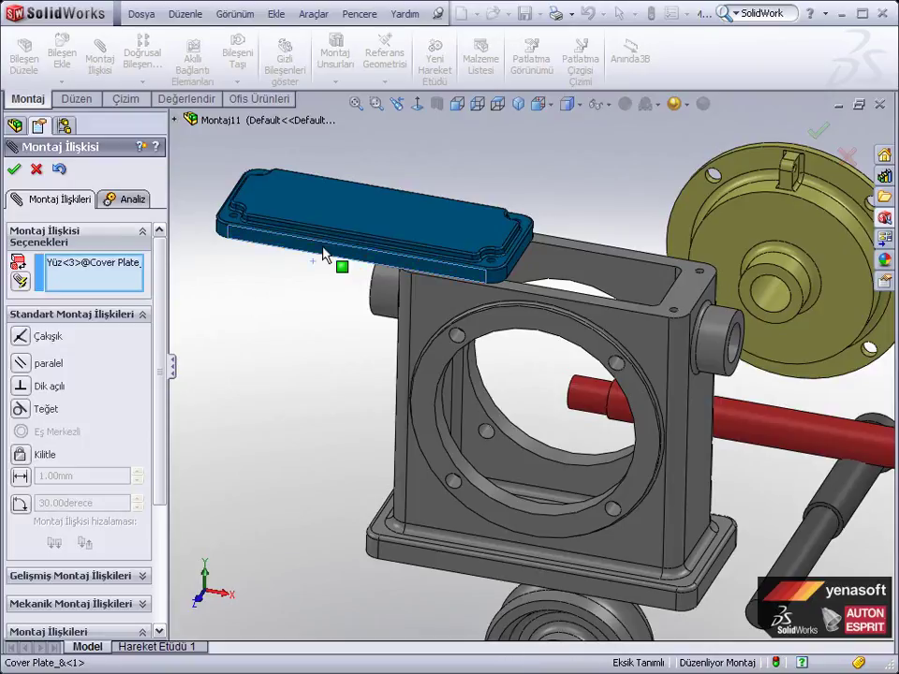
left_click(424, 301)
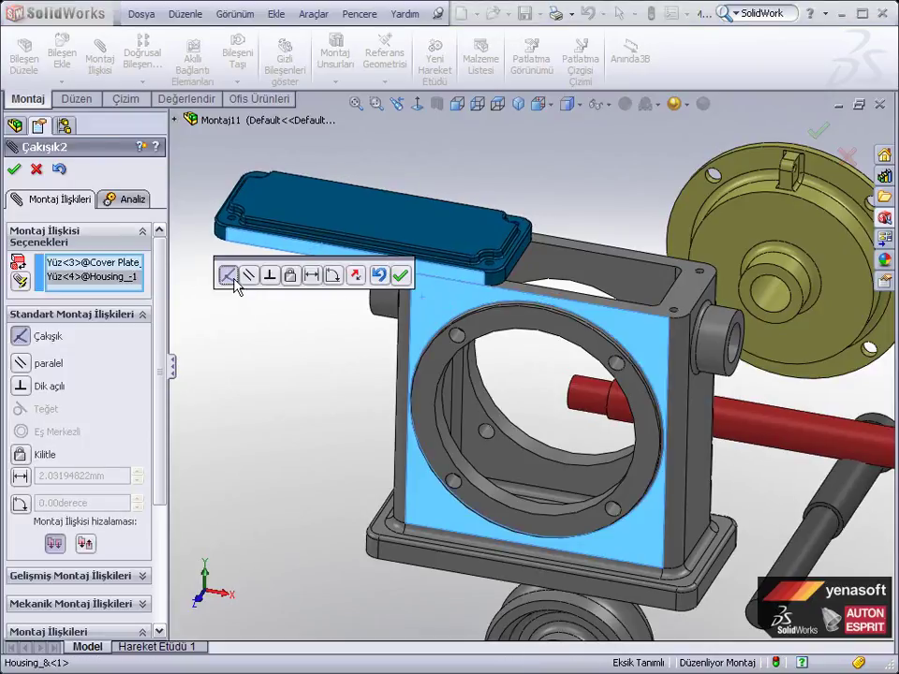
left_click(400, 275)
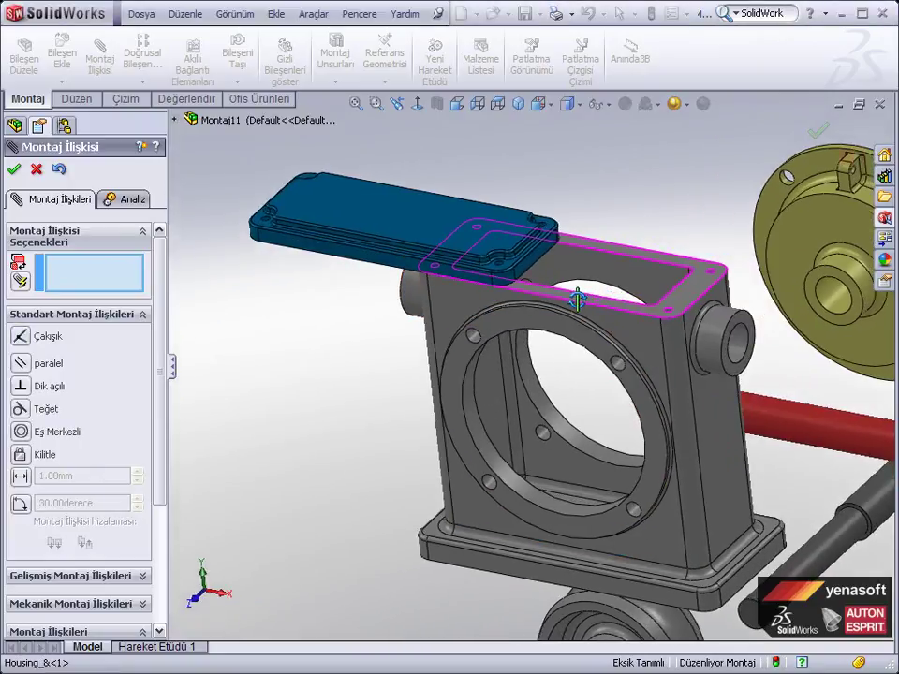
left_click(539, 254)
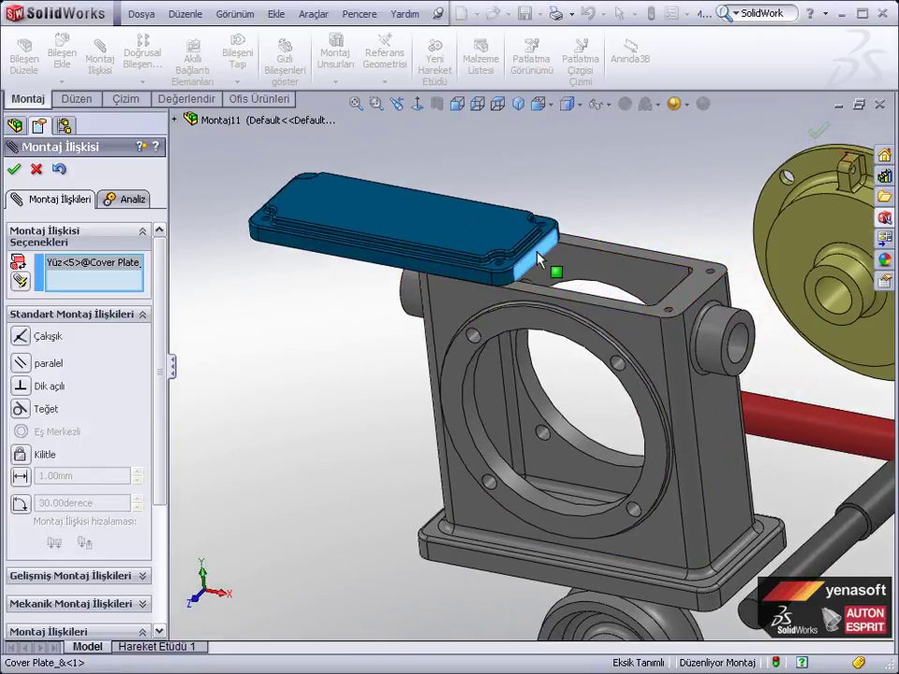
left_click(693, 323)
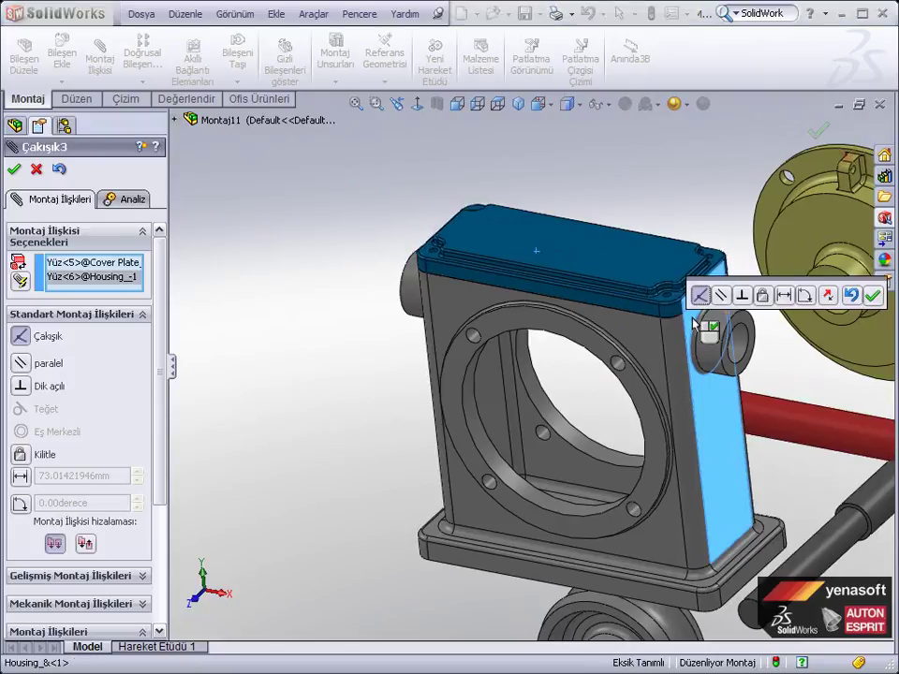
left_click(871, 295)
middle_click_drag(540, 441, 552, 403)
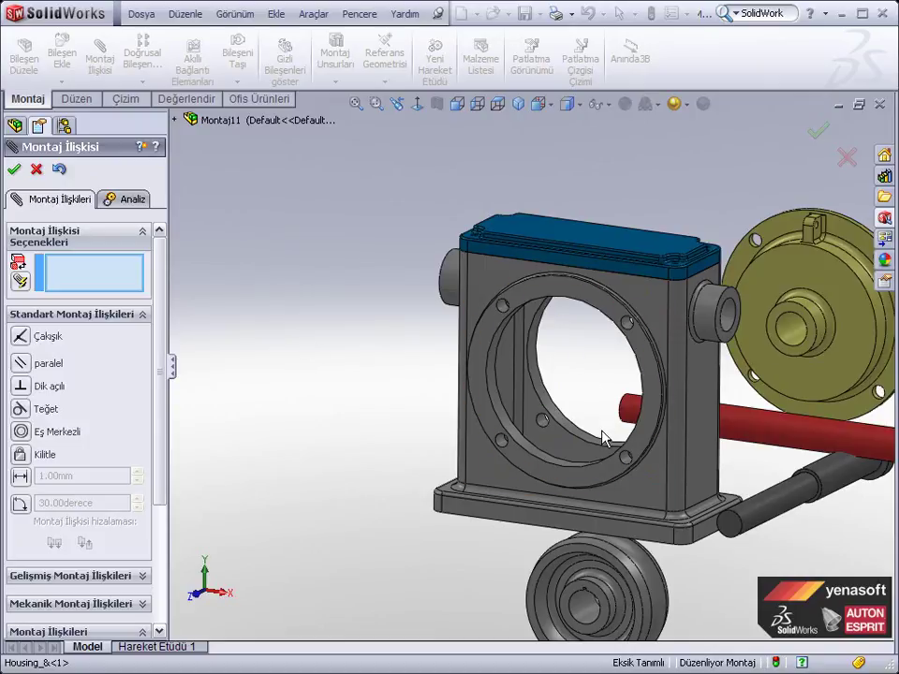
Make the red offset shaft concentric with the housing boss bore
scroll(600, 422, "up", 3)
scroll(692, 381, "down", 2)
scroll(681, 370, "down", 1)
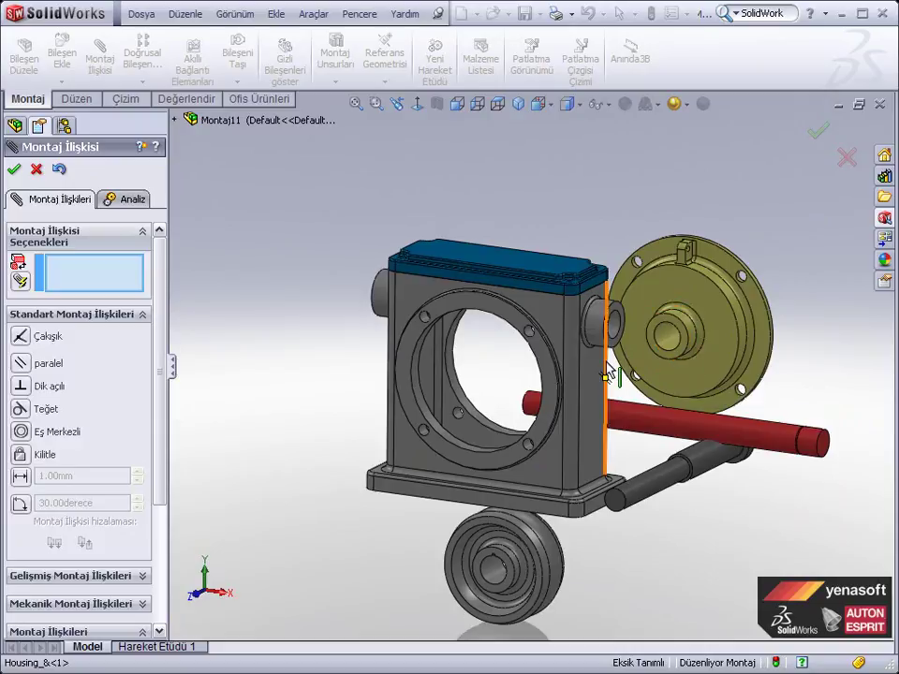
left_click(777, 446)
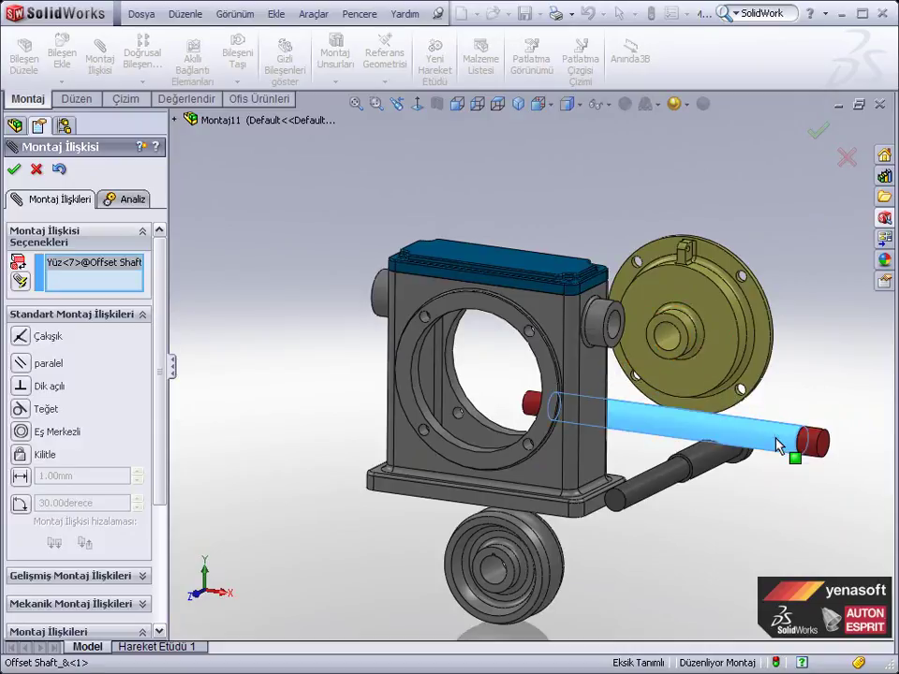
left_click(615, 328)
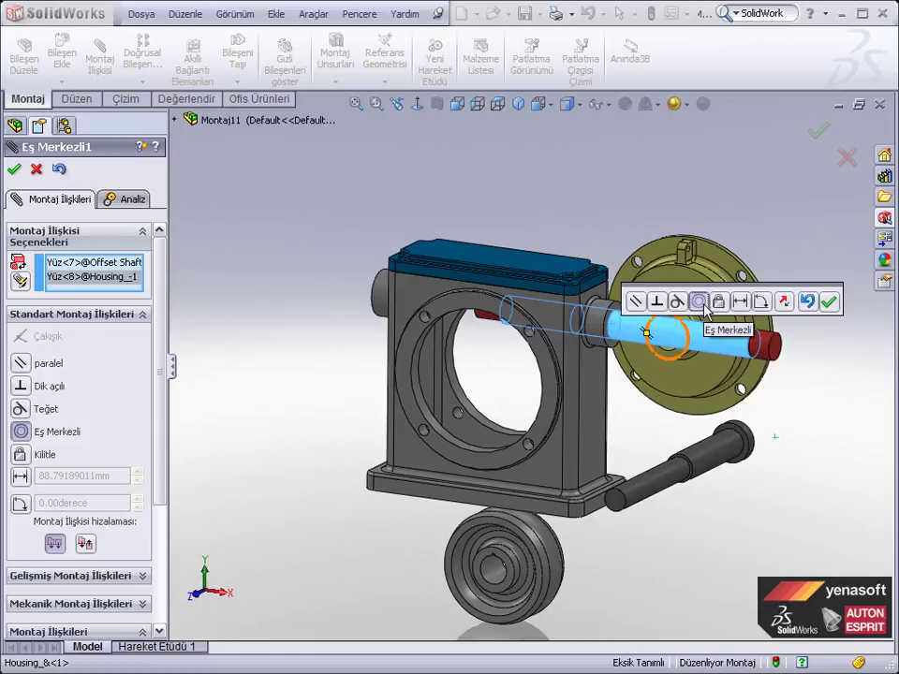
left_click(829, 301)
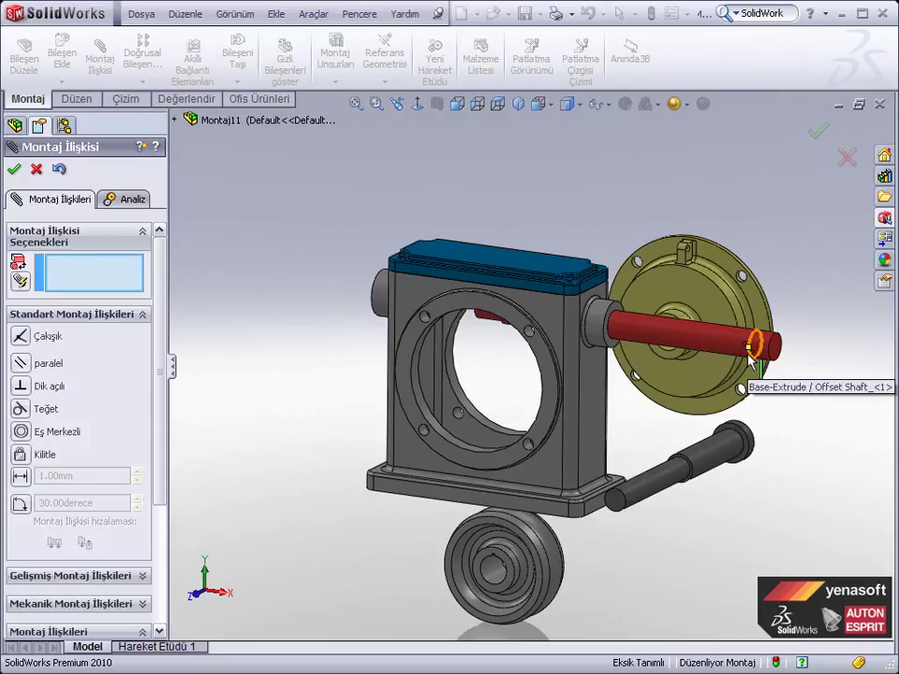
Mate the shaft's end edge coincident with the boss face so it sits flush
left_click(749, 361)
scroll(614, 344, "down", 2)
scroll(604, 314, "down", 1)
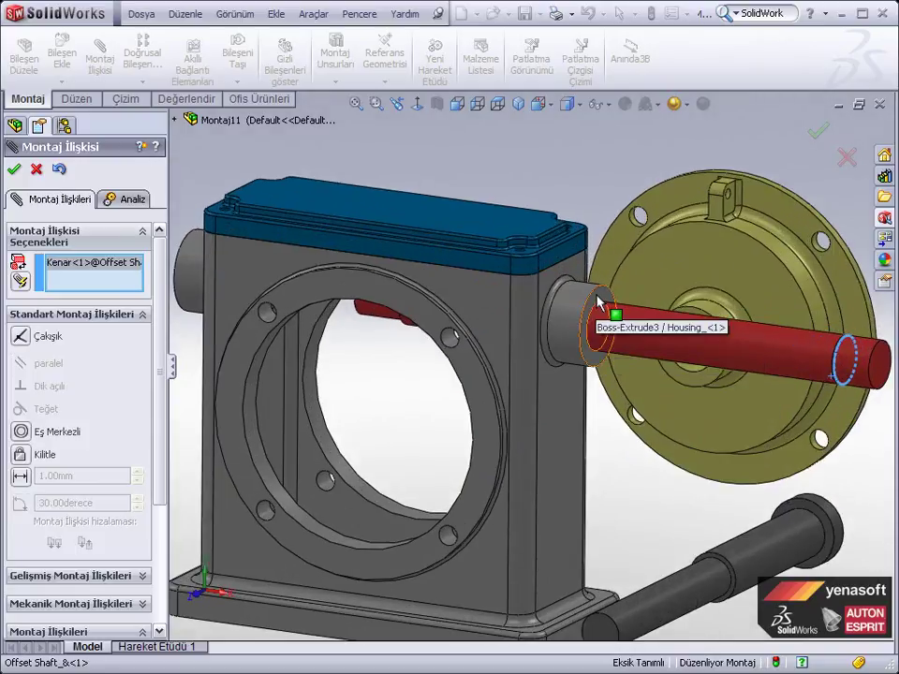
left_click(601, 306)
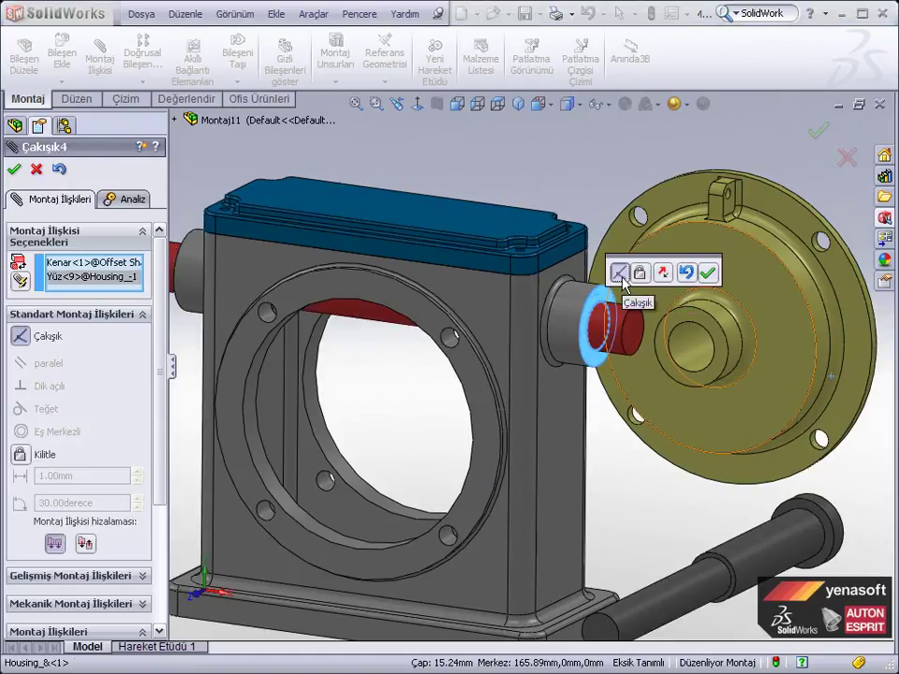
left_click(707, 272)
scroll(632, 431, "up", 3)
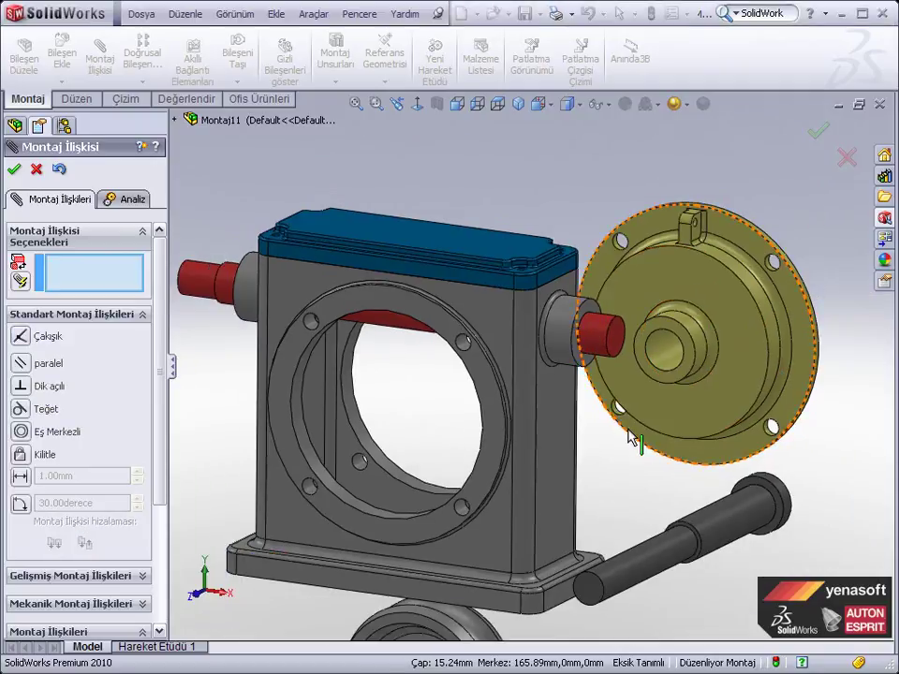
scroll(632, 435, "up", 2)
mouse_move(632, 438)
middle_mouse_down()
mouse_move(592, 427)
mouse_move(585, 450)
middle_mouse_up()
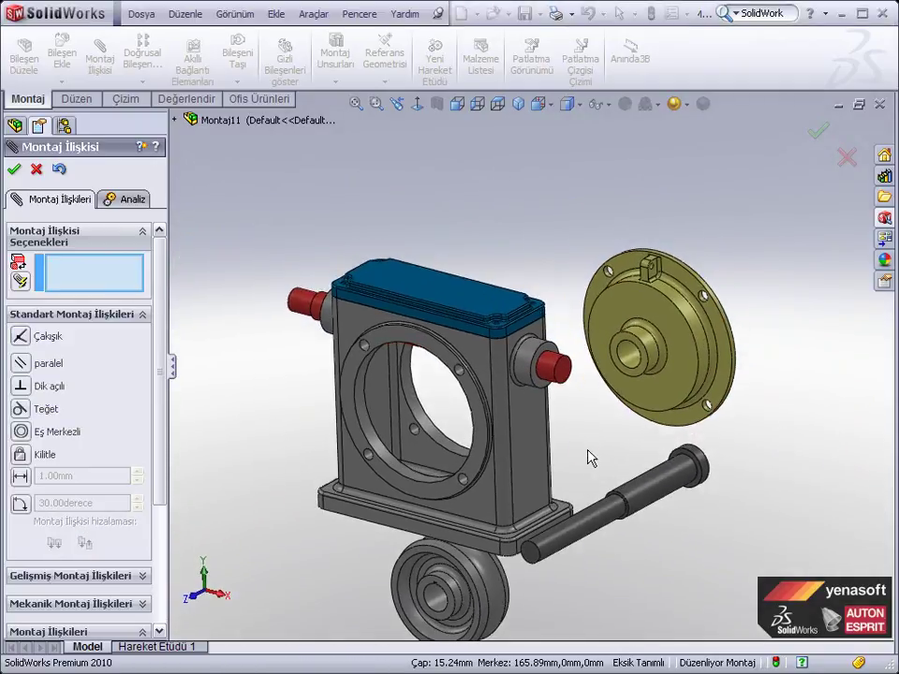
mouse_move(733, 417)
middle_mouse_down()
mouse_move(655, 371)
mouse_move(675, 415)
middle_mouse_up()
Mate the yellow cover's face coincident with the housing's front ring face
left_click(750, 309)
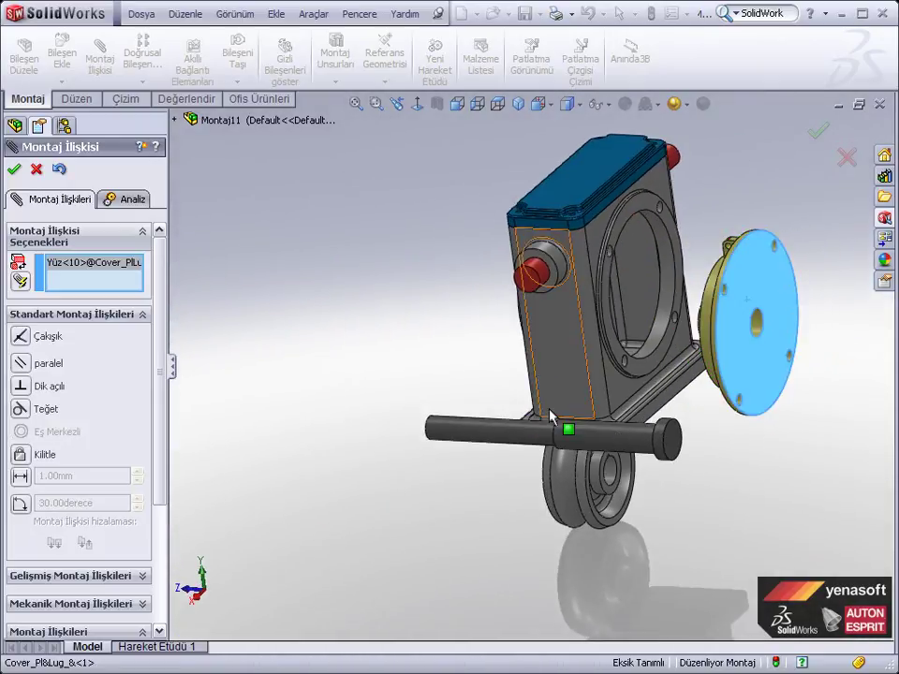
middle_click_drag(570, 427, 654, 426)
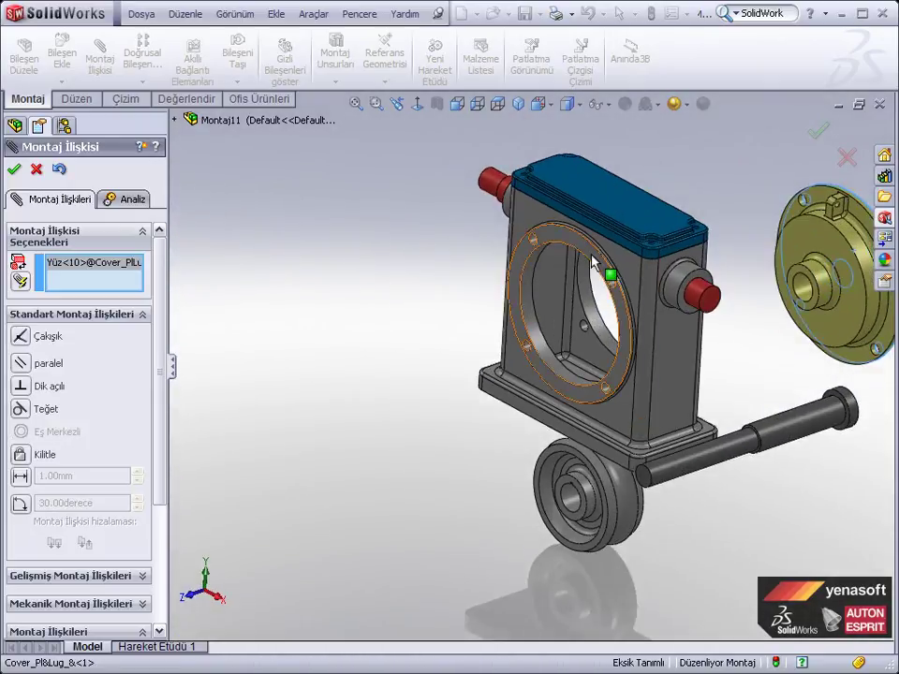
left_click(594, 265)
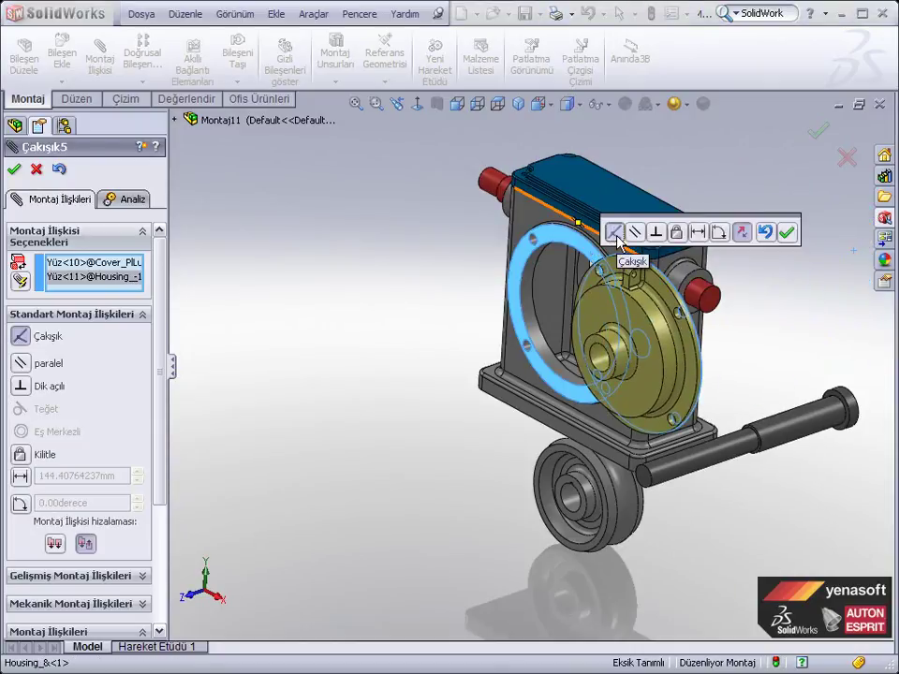
left_click(786, 232)
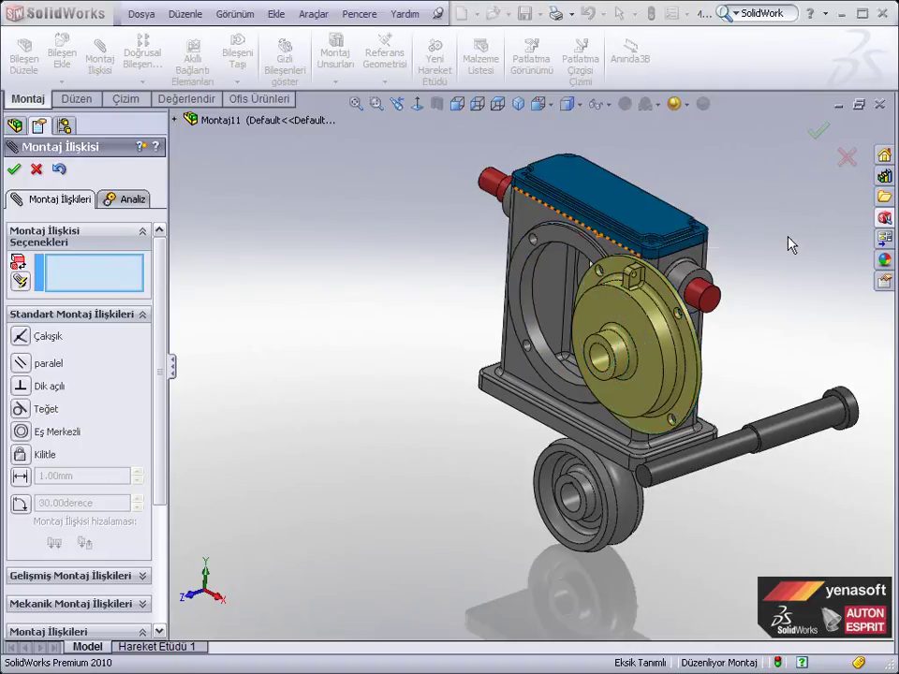
Align a cover bolt hole concentric with a housing hole and finish mating
scroll(740, 328, "down", 3)
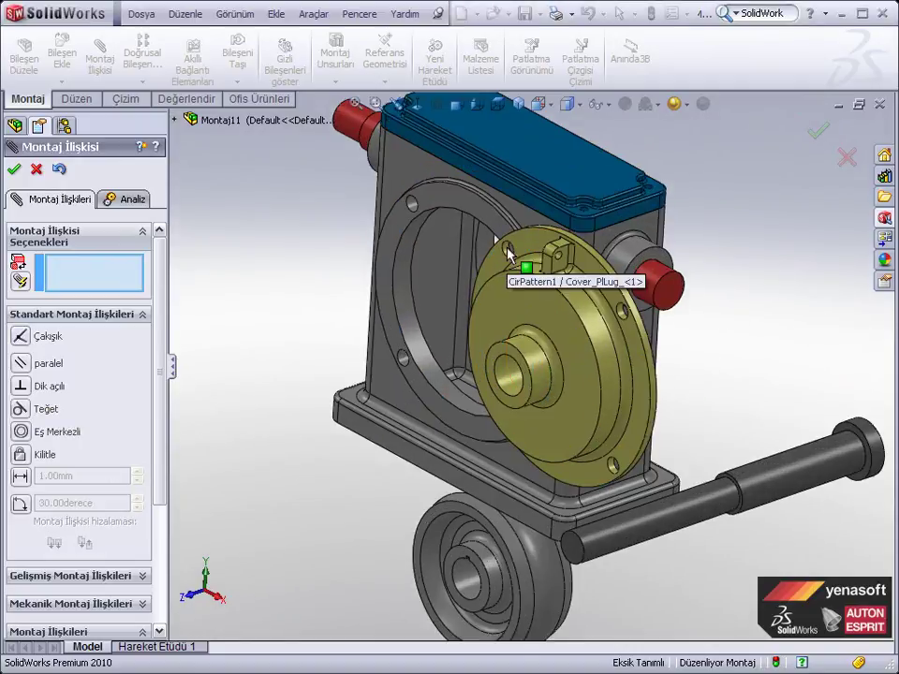
scroll(509, 253, "down", 2)
left_click(511, 259)
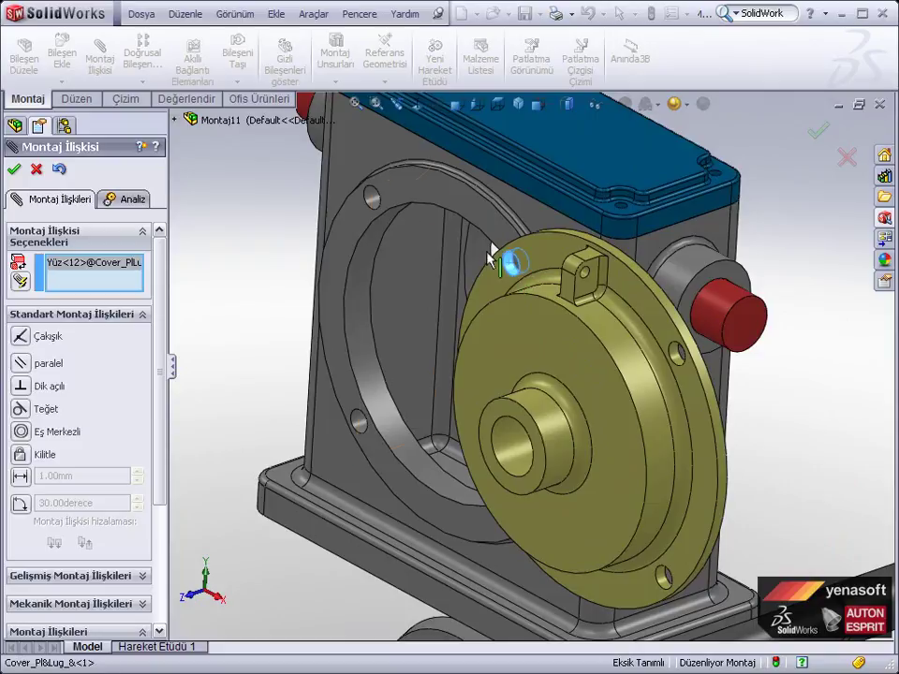
left_click(372, 202)
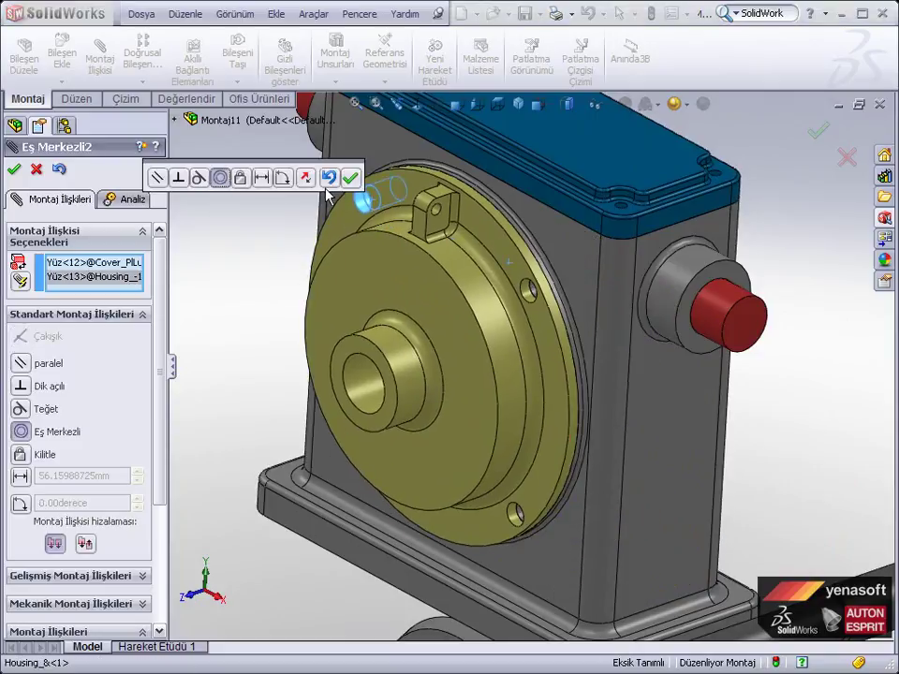
left_click(351, 177)
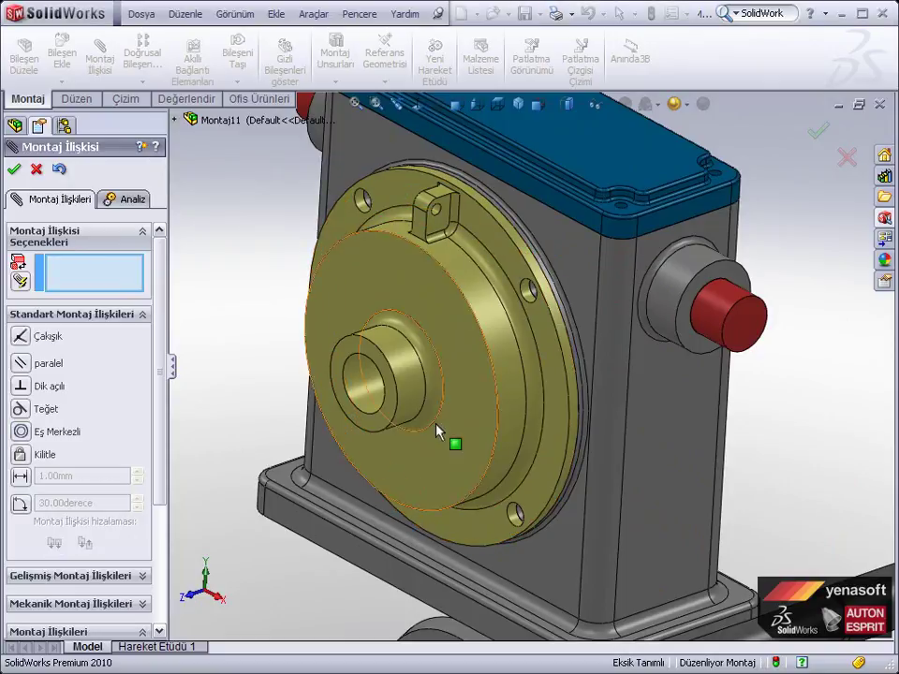
left_click(15, 173)
Drag the yellow cover to check whether it can still shift
middle_click_drag(197, 237, 443, 364)
left_click(484, 366)
mouse_move(484, 366)
left_mouse_down()
mouse_move(356, 341)
mouse_move(594, 325)
mouse_move(526, 401)
mouse_move(497, 398)
mouse_move(524, 330)
left_mouse_up()
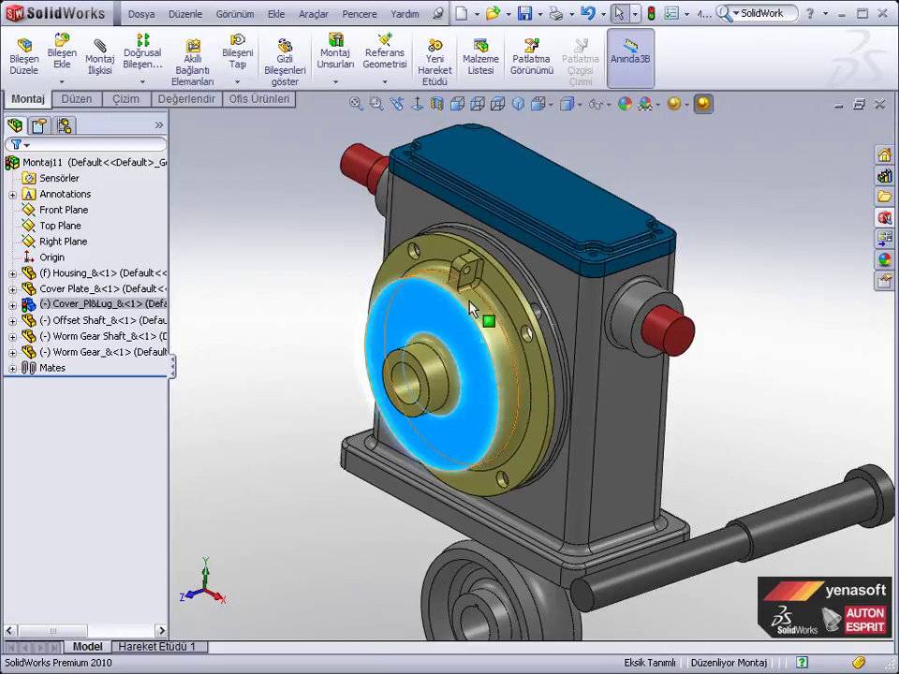
Add a Concentric mate between the cover's cylindrical rim and the housing opening edge
left_click(93, 75)
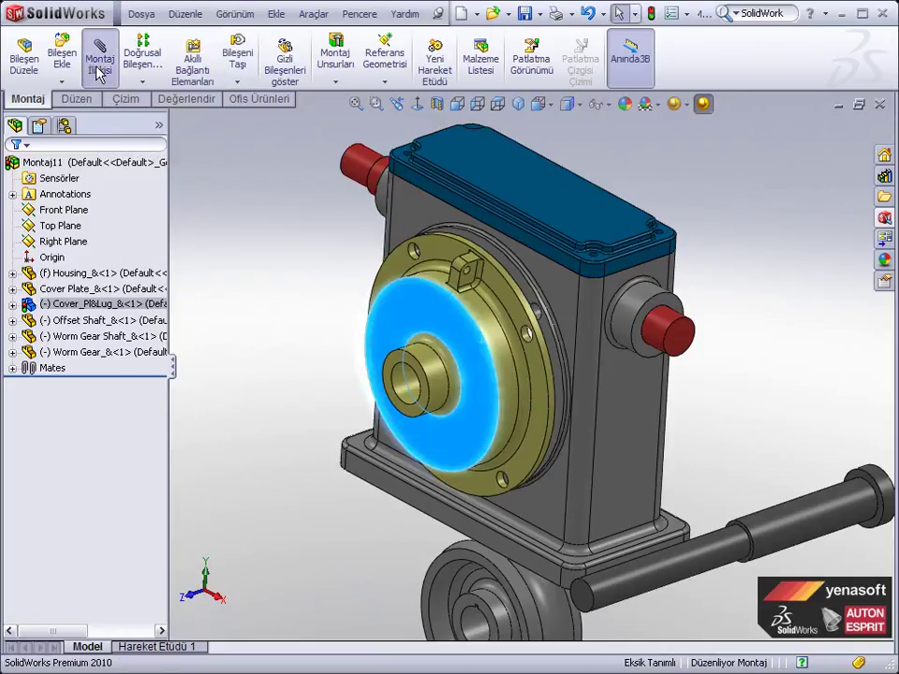
scroll(524, 345, "down", 3)
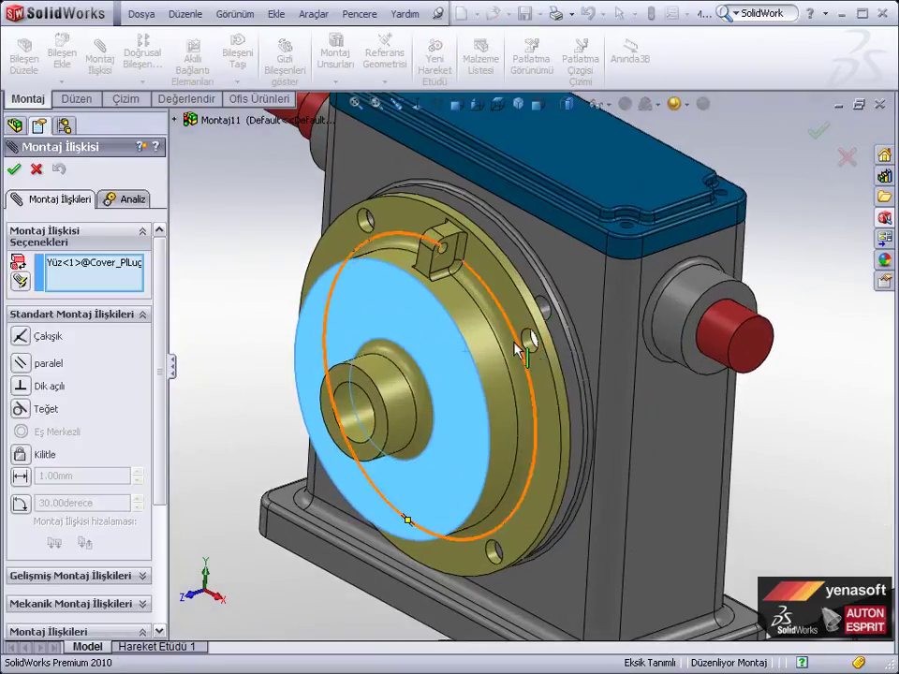
left_click(447, 343)
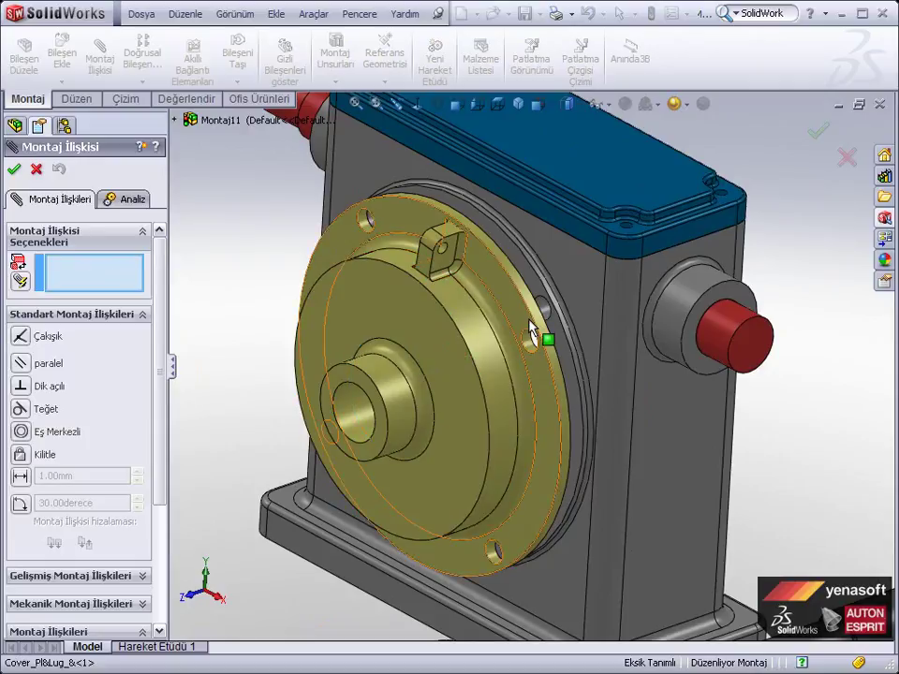
left_click(554, 298)
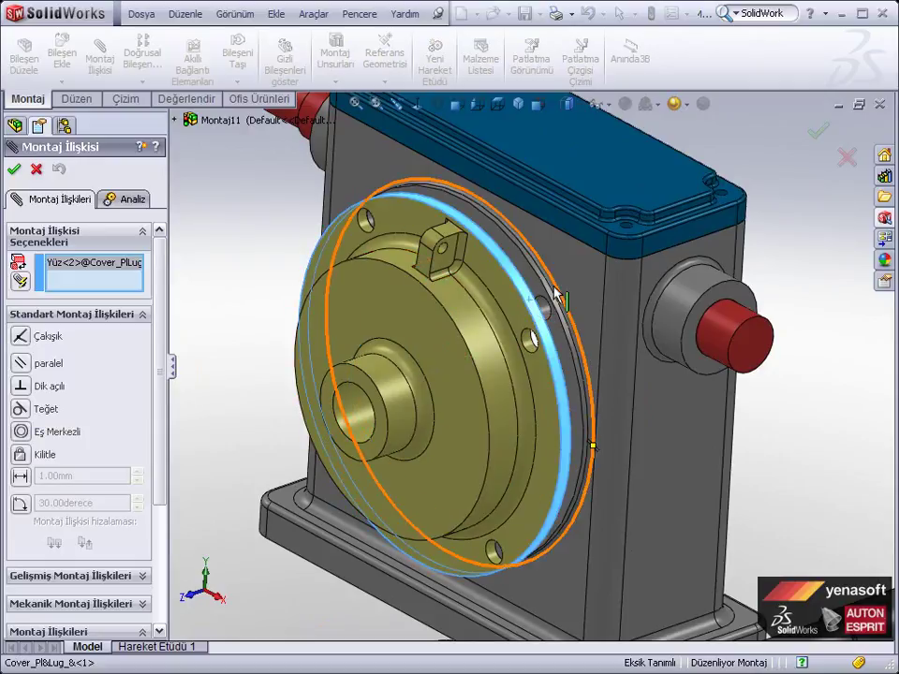
left_click(554, 299)
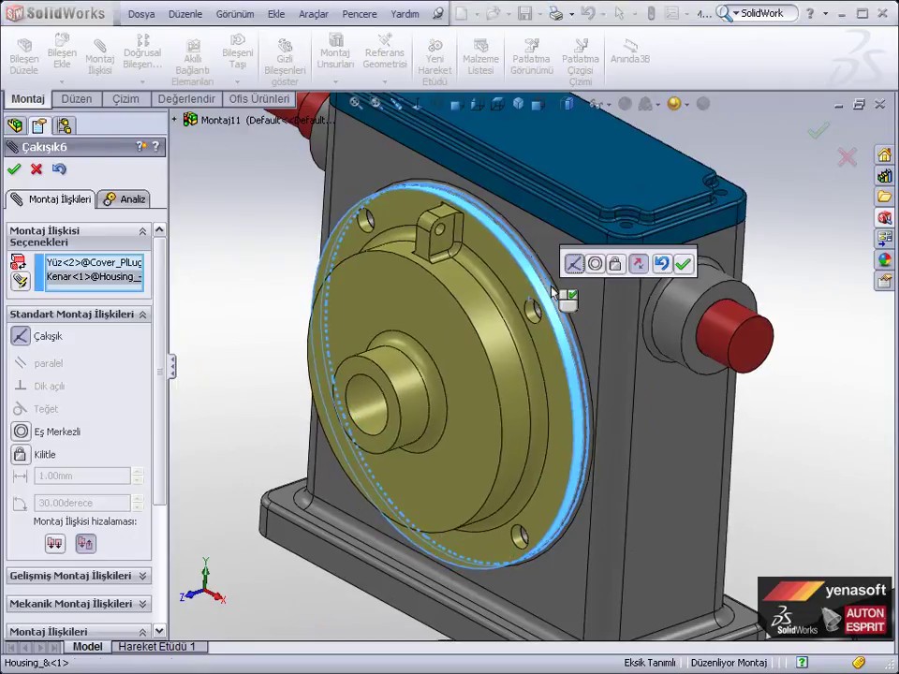
left_click(595, 265)
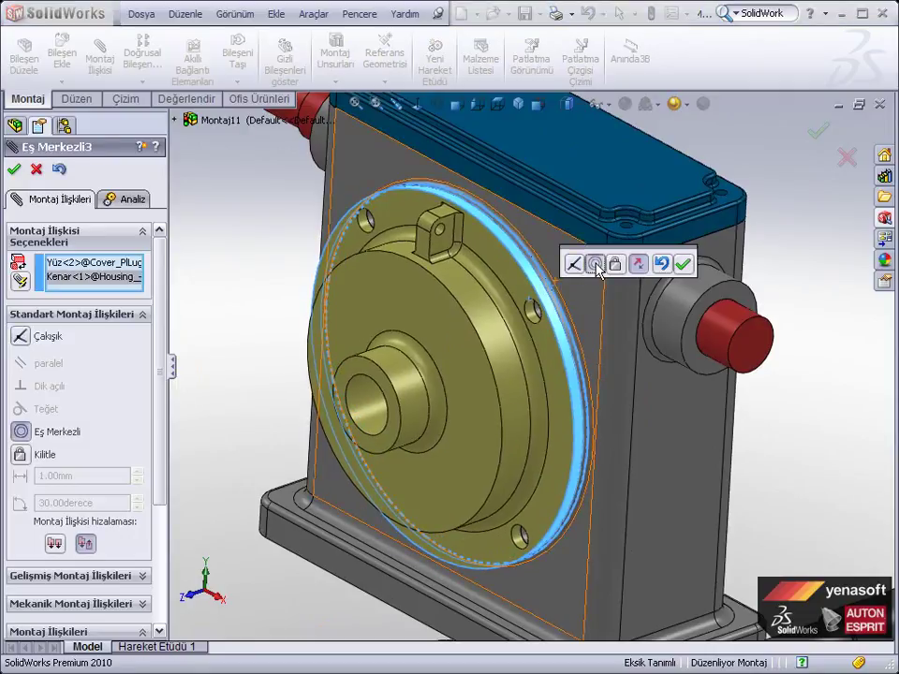
left_click(684, 266)
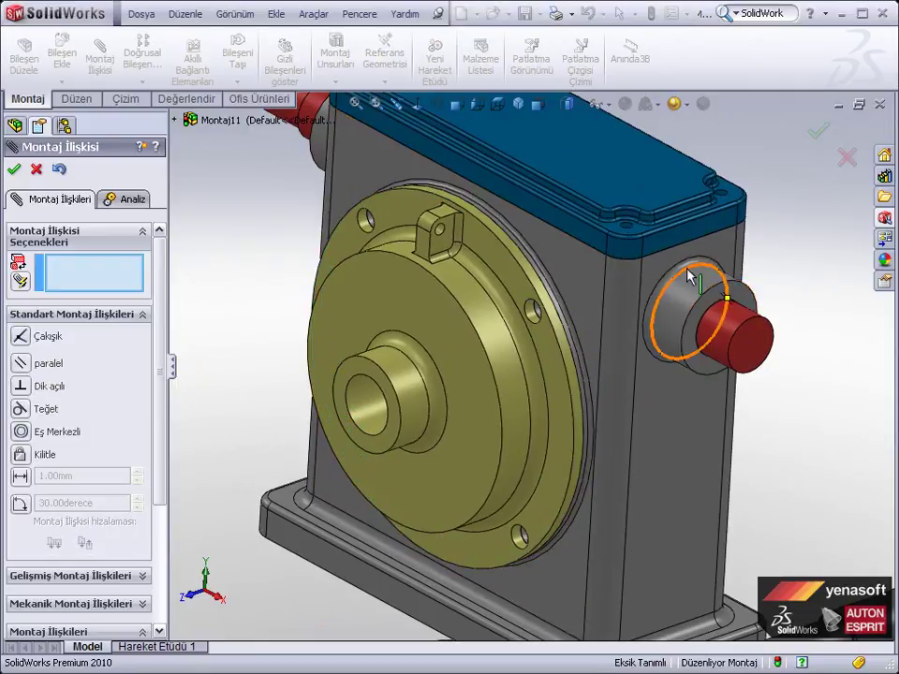
mouse_move(817, 405)
middle_mouse_down()
mouse_move(742, 435)
mouse_move(765, 432)
middle_mouse_up()
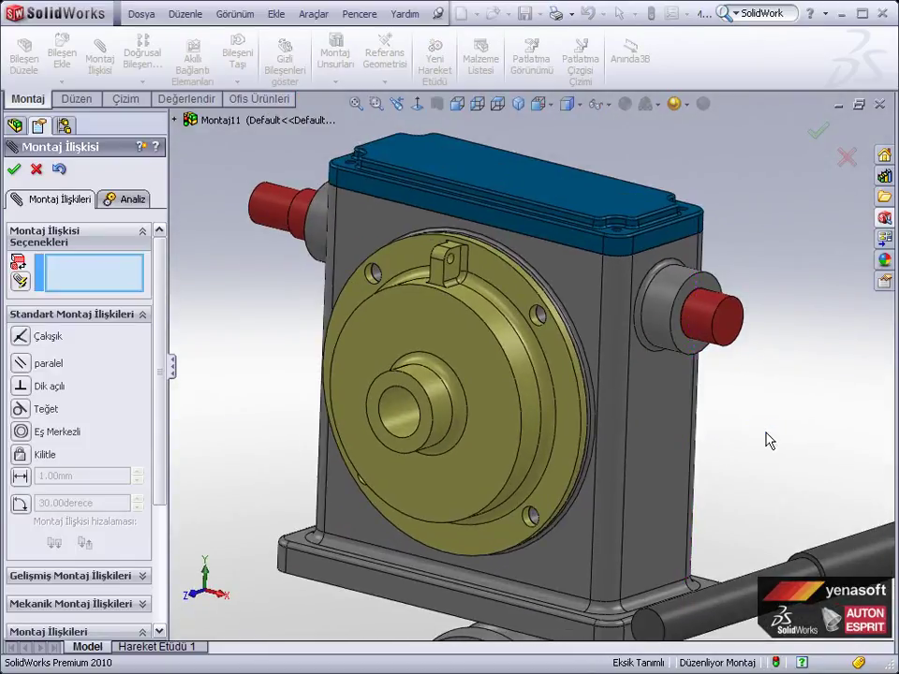
scroll(764, 440, "up", 2)
scroll(762, 440, "up", 3)
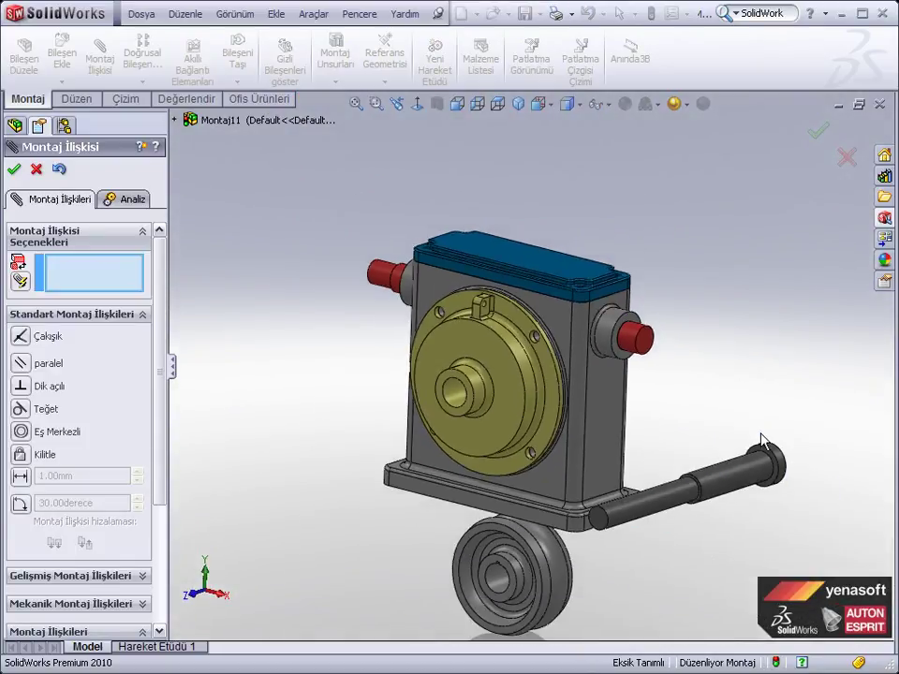
mouse_move(734, 397)
middle_mouse_down()
mouse_move(703, 351)
mouse_move(602, 362)
mouse_move(532, 341)
mouse_move(599, 401)
mouse_move(562, 398)
middle_mouse_up()
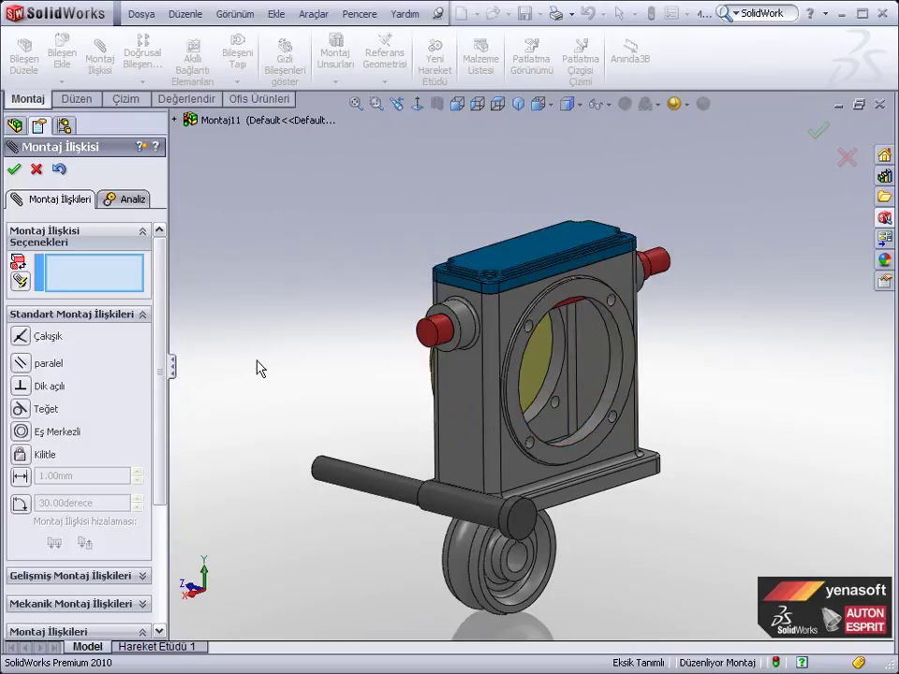
Reopen the housing–Offset Shaft mate Eş Merkezli1 from the Mates folder and accept it
left_click(16, 171)
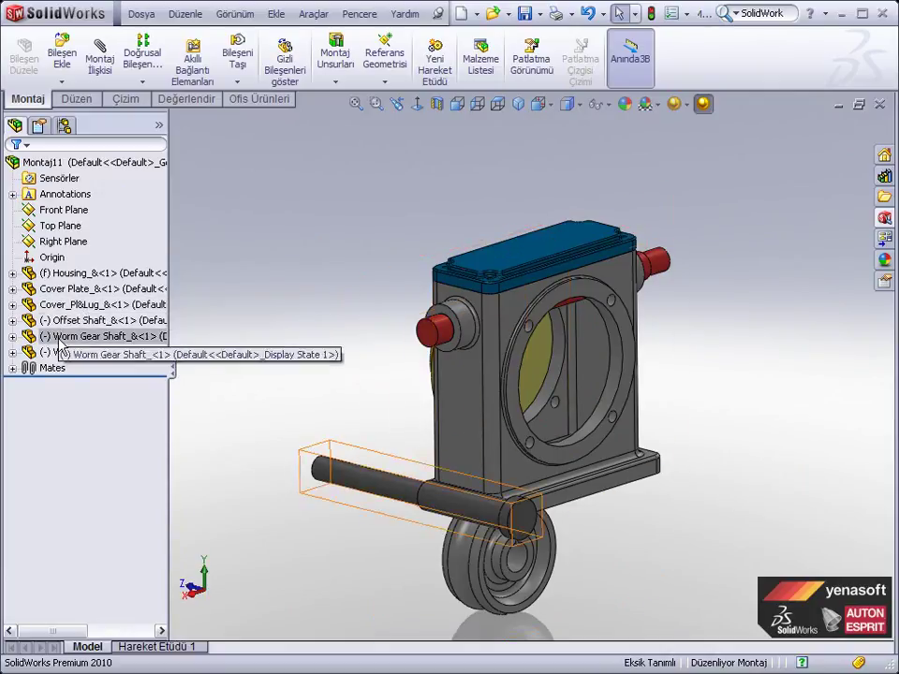
left_click(12, 370)
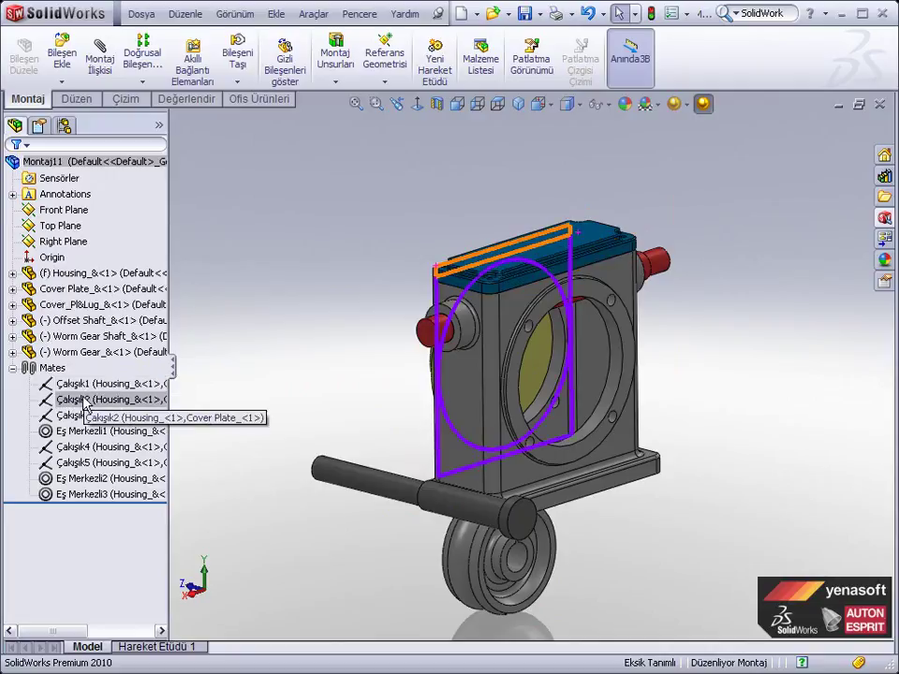
middle_click_drag(309, 416, 449, 392)
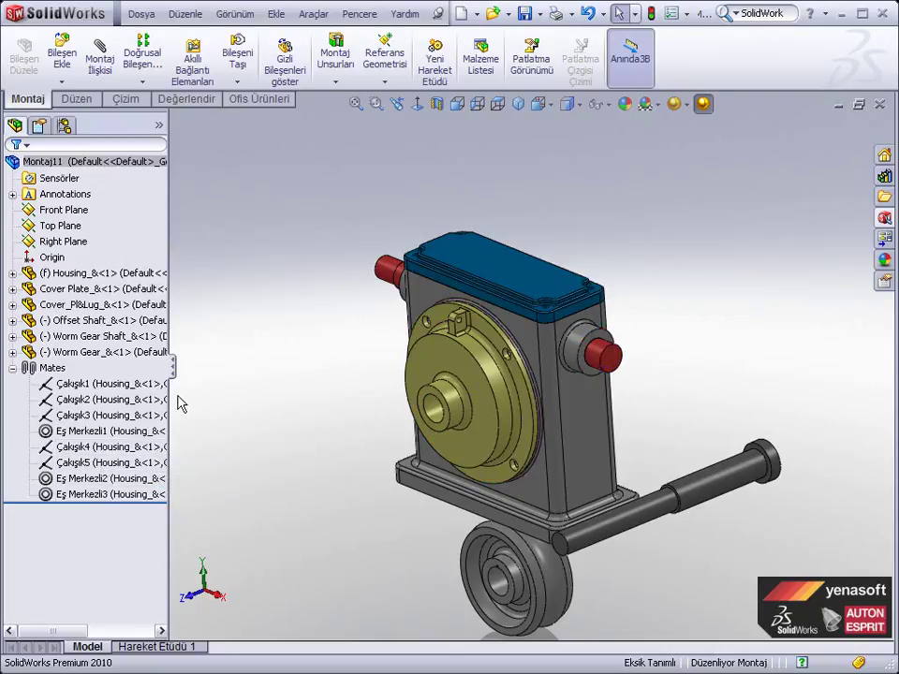
left_click(105, 433)
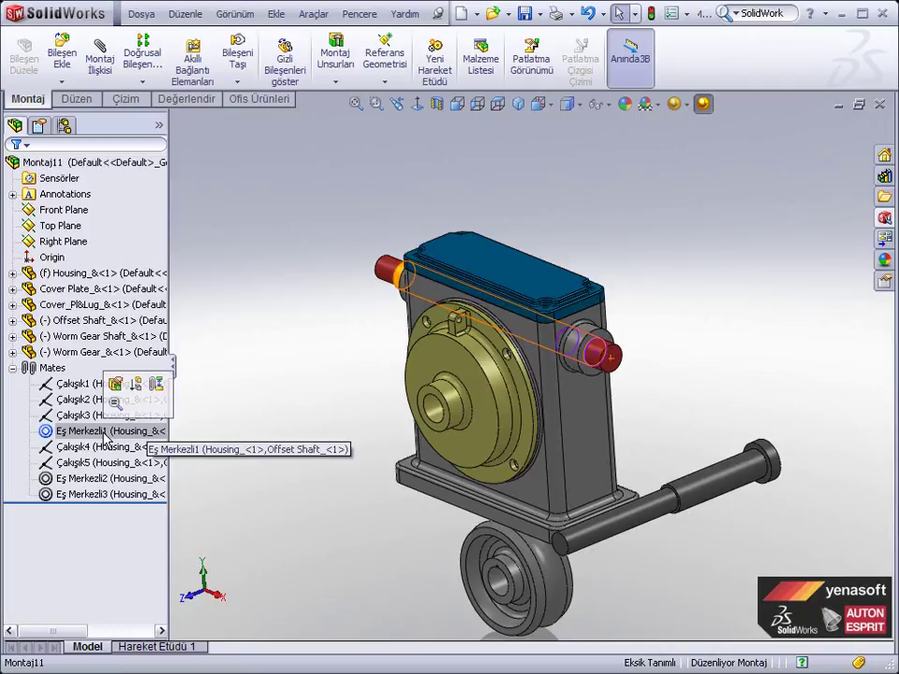
left_click(114, 385)
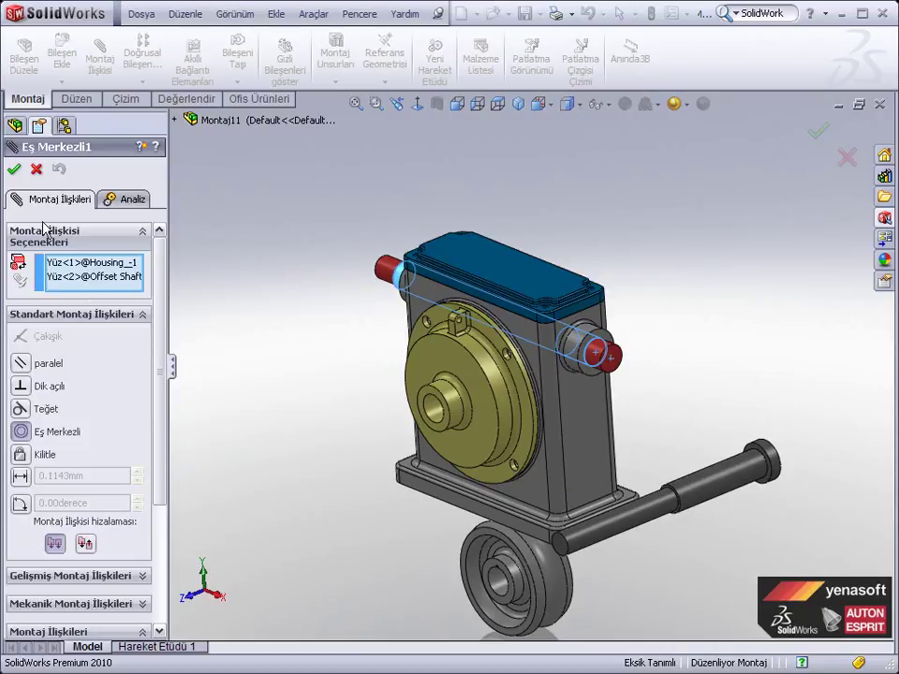
left_click(14, 171)
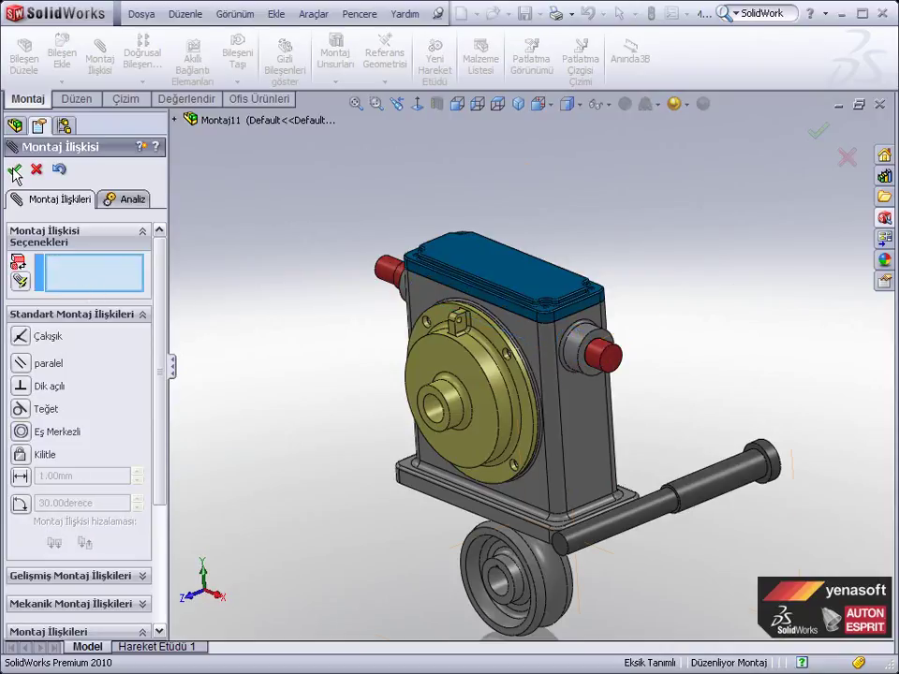
left_click(14, 170)
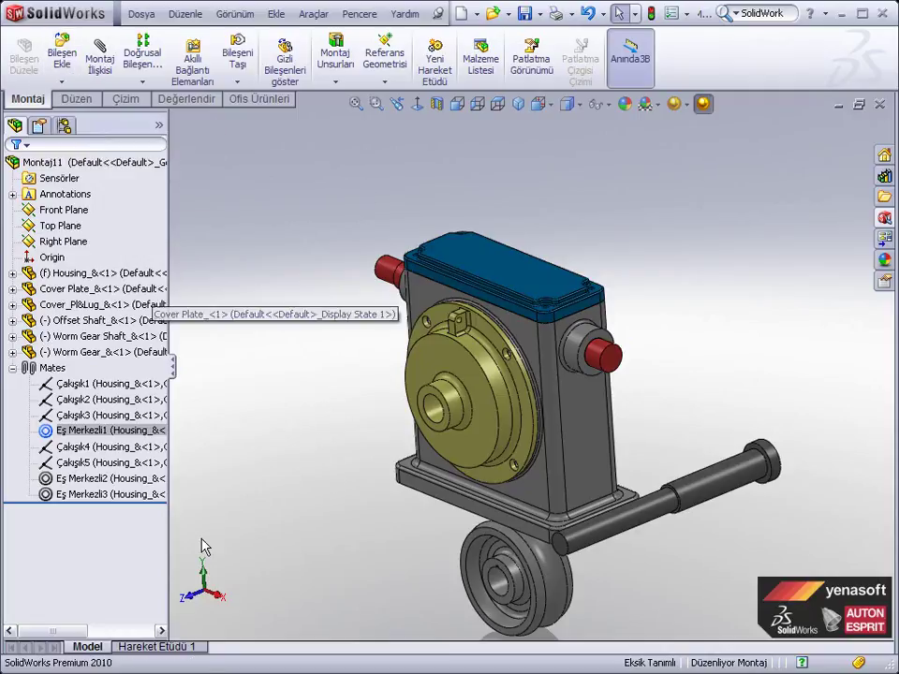
key("alt+Tab")
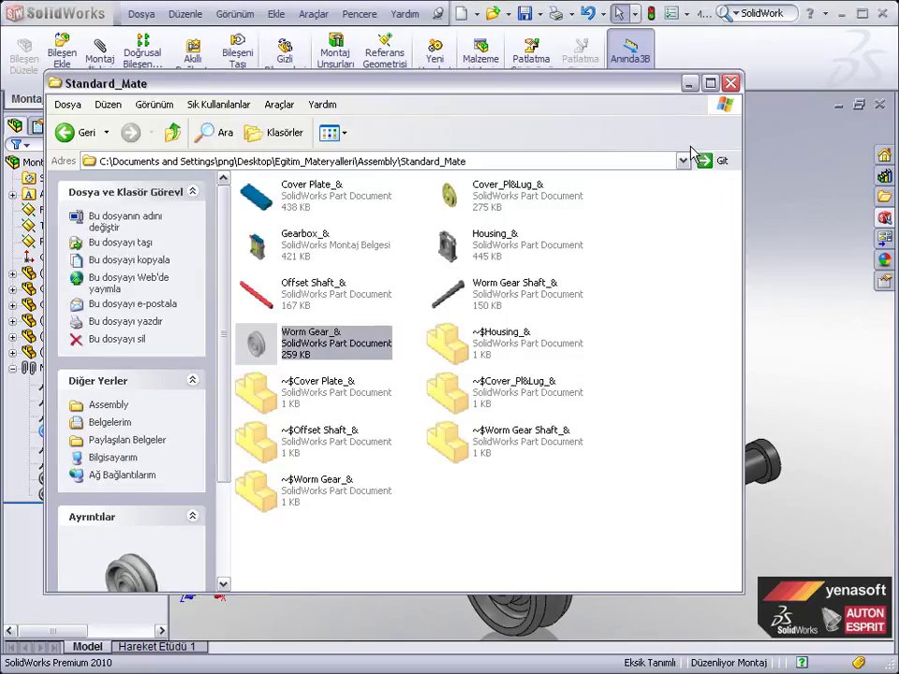
left_click(689, 86)
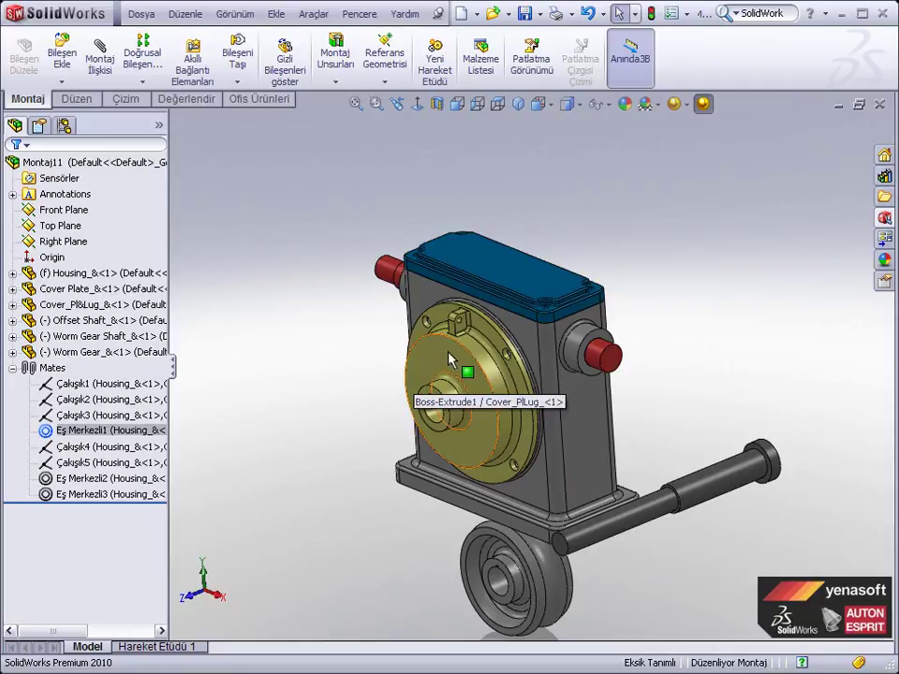
Ctrl-drag a second Cover_Pl&Lug copy beside the housing and orbit to its large bore
mouse_move(448, 373)
left_mouse_down()
mouse_move(682, 284)
mouse_move(682, 272)
left_mouse_up()
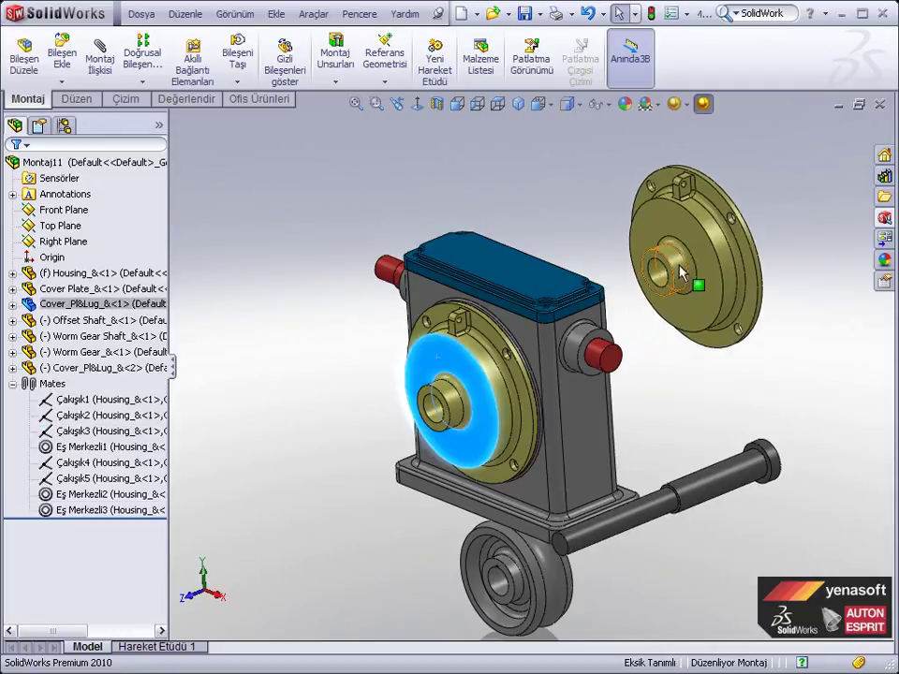
left_click(671, 272)
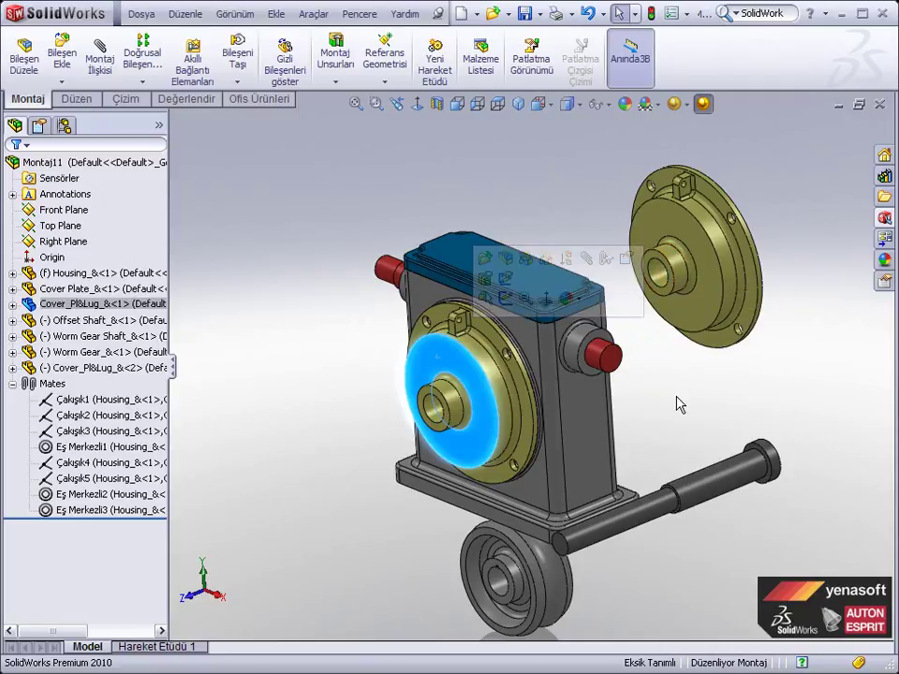
mouse_move(679, 404)
middle_mouse_down()
mouse_move(615, 352)
mouse_move(584, 406)
middle_mouse_up()
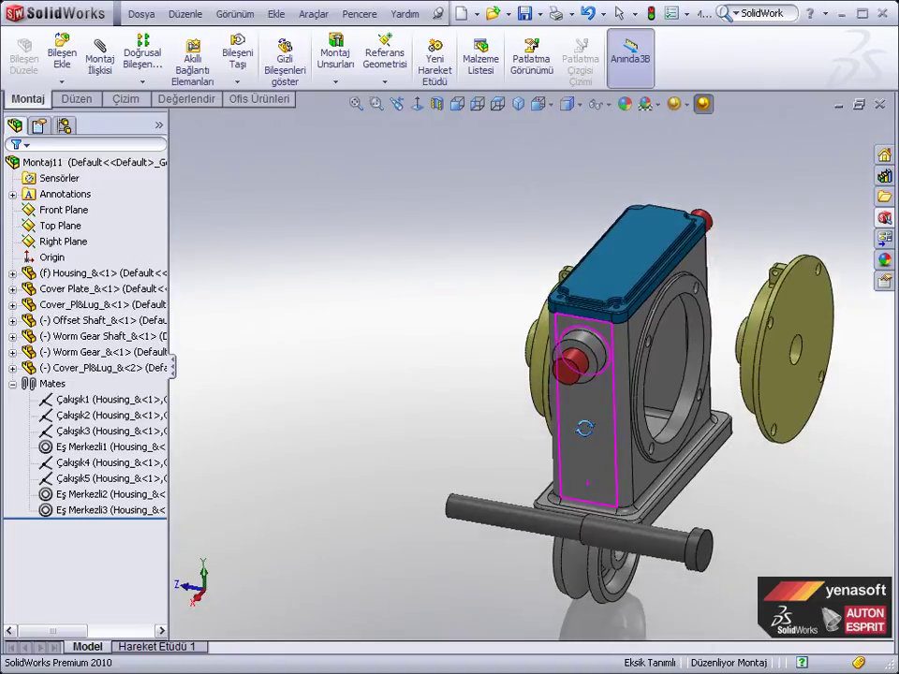
mouse_move(584, 407)
middle_mouse_down()
mouse_move(705, 380)
mouse_move(520, 309)
mouse_move(462, 599)
middle_mouse_up()
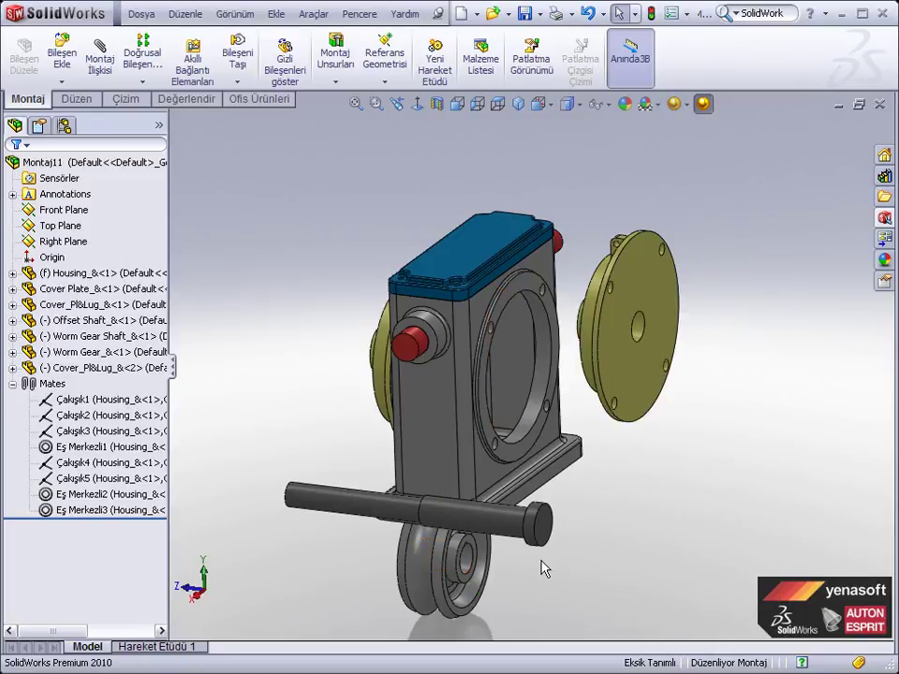
middle_click_drag(536, 525, 533, 456)
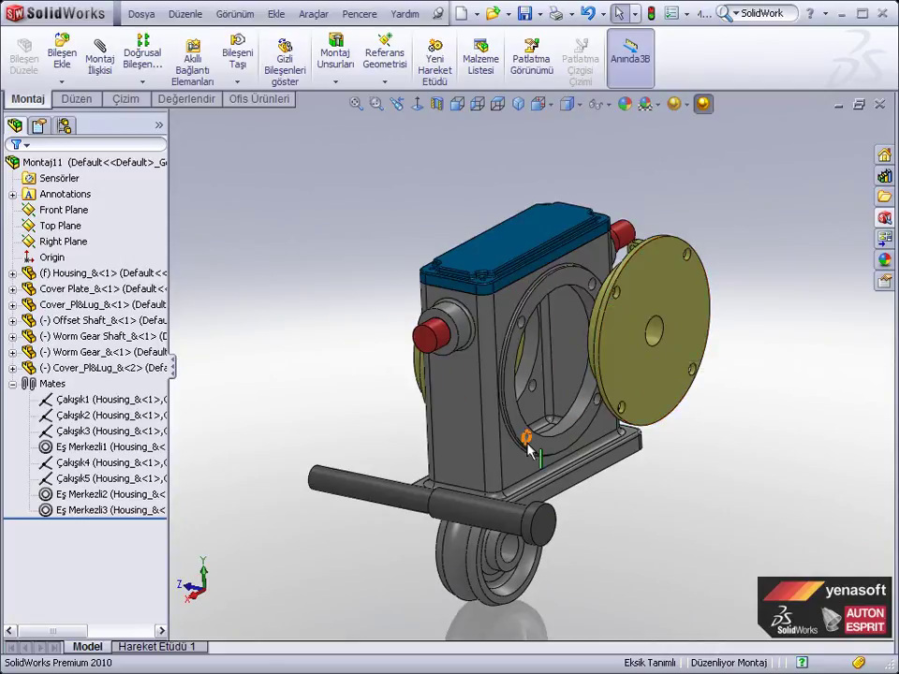
Start a Concentric mate with Multiple mate mode enabled
left_click(96, 62)
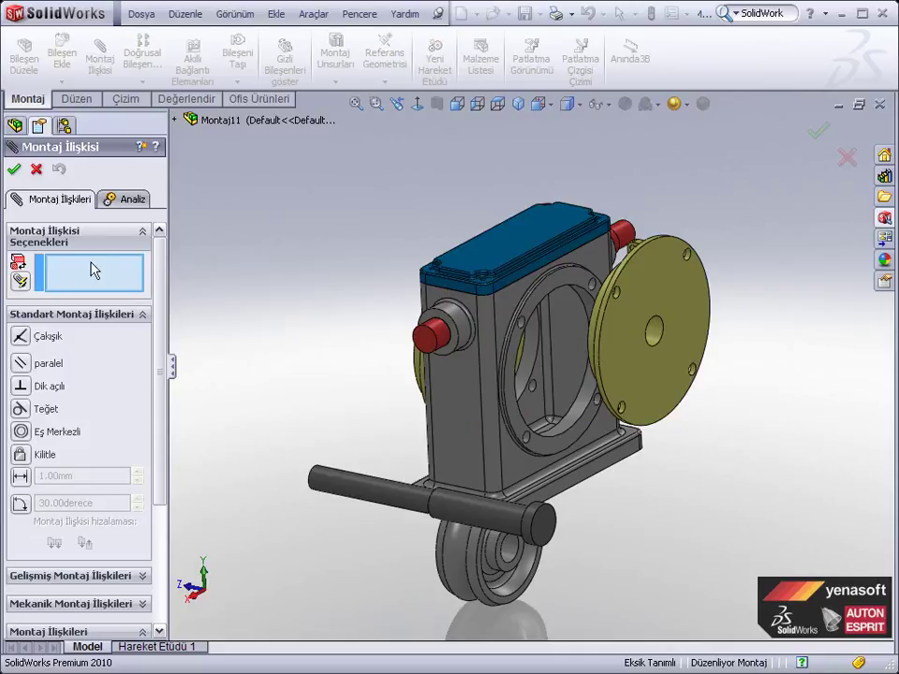
left_click(23, 283)
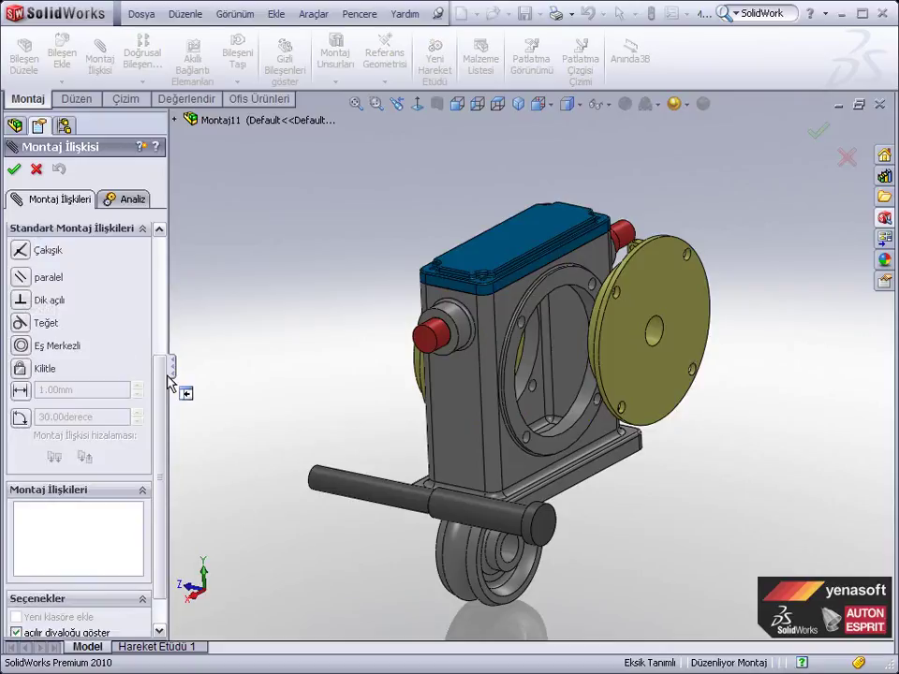
scroll(151, 344, "up", 2)
scroll(149, 328, "up", 2)
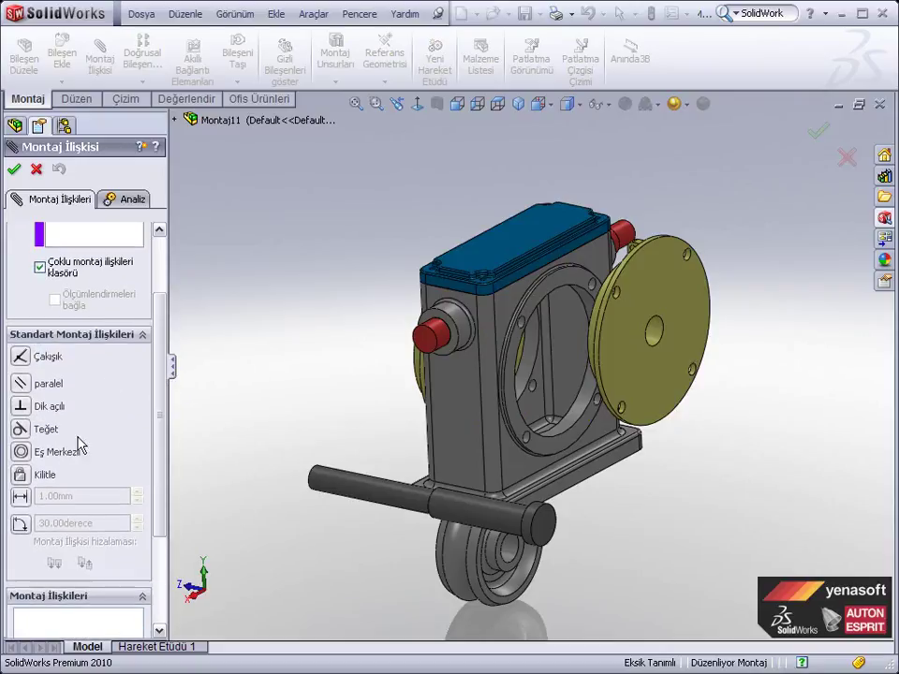
left_click(43, 459)
scroll(161, 412, "up", 3)
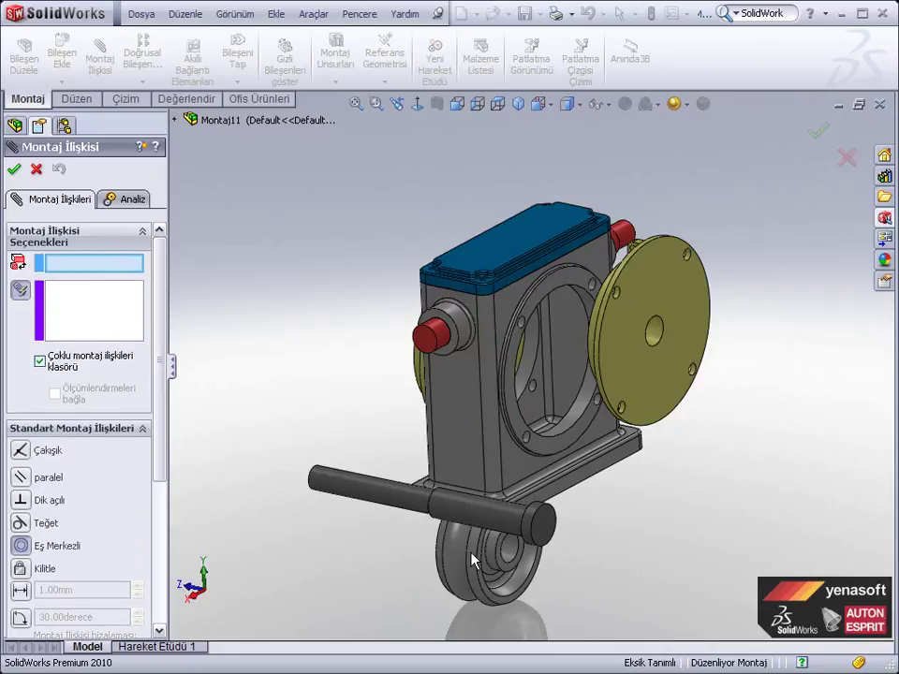
Make the worm gear shaft, worm gear and second cover concentric with the housing's large bore
left_click(588, 403)
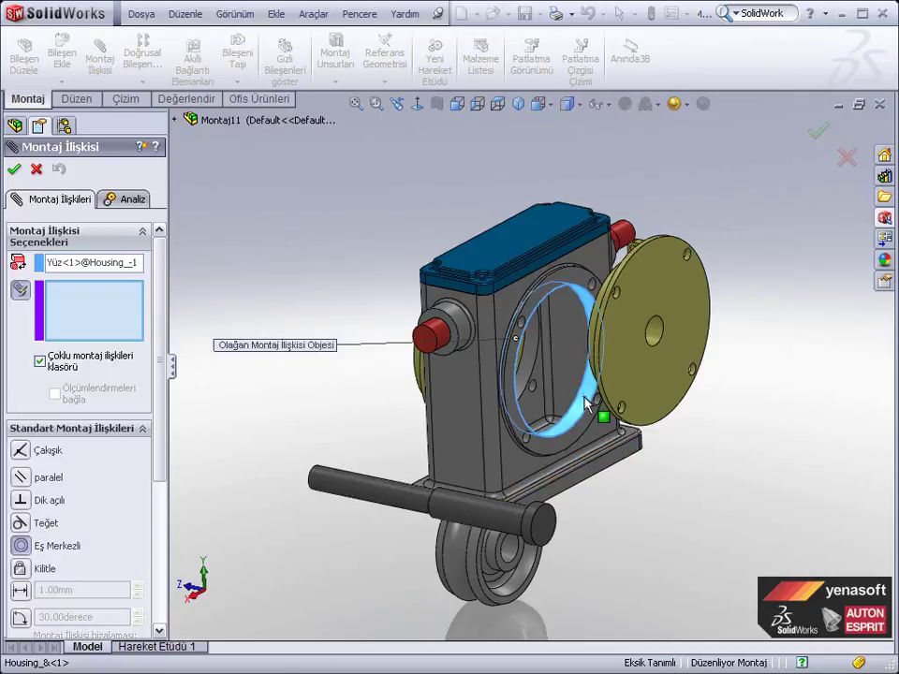
left_click(457, 515)
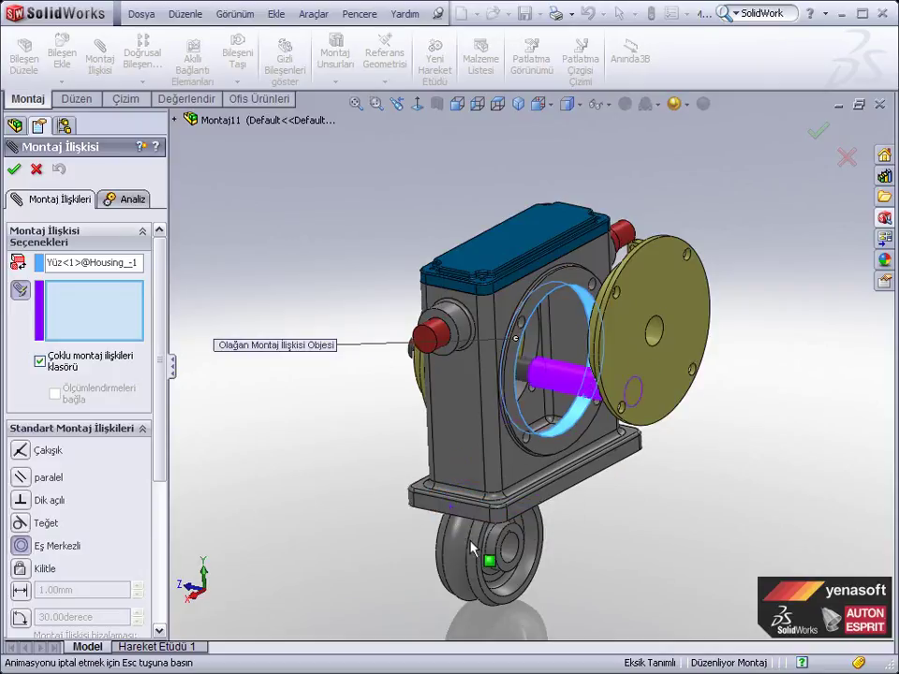
left_click(471, 546)
left_click(474, 548)
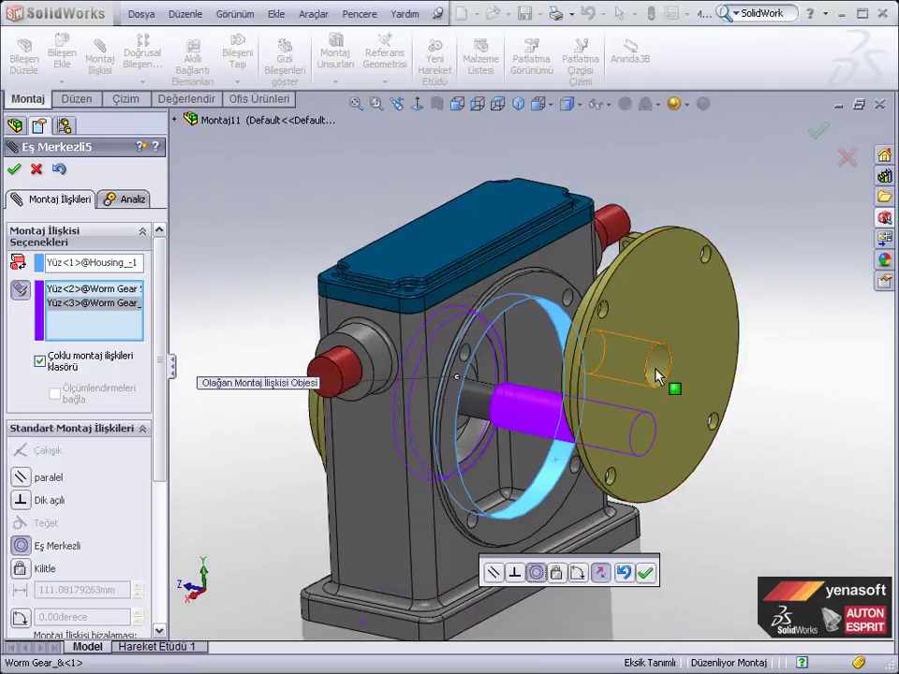
left_click(658, 381)
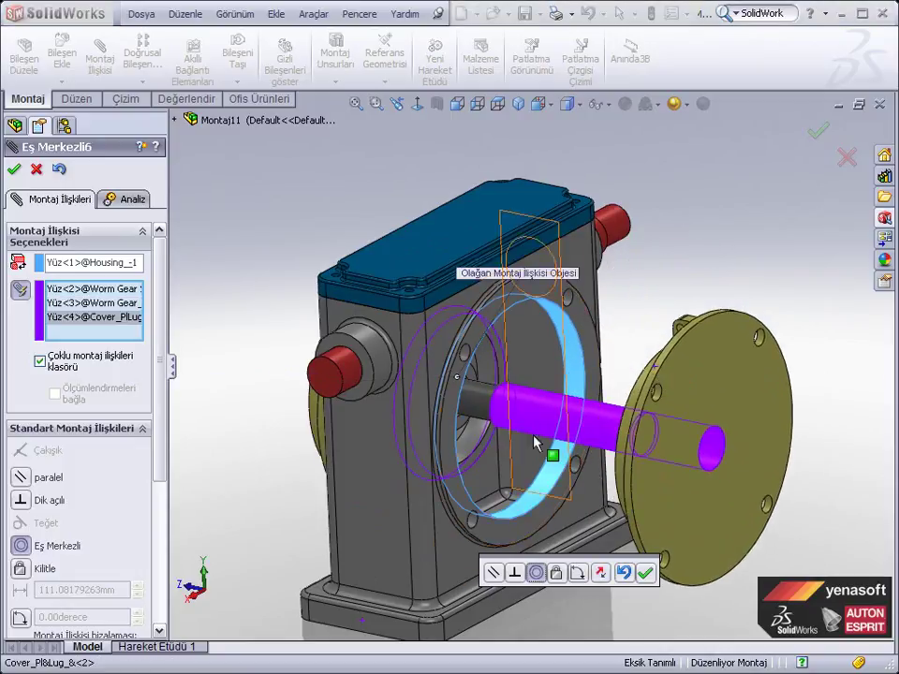
left_click(646, 574)
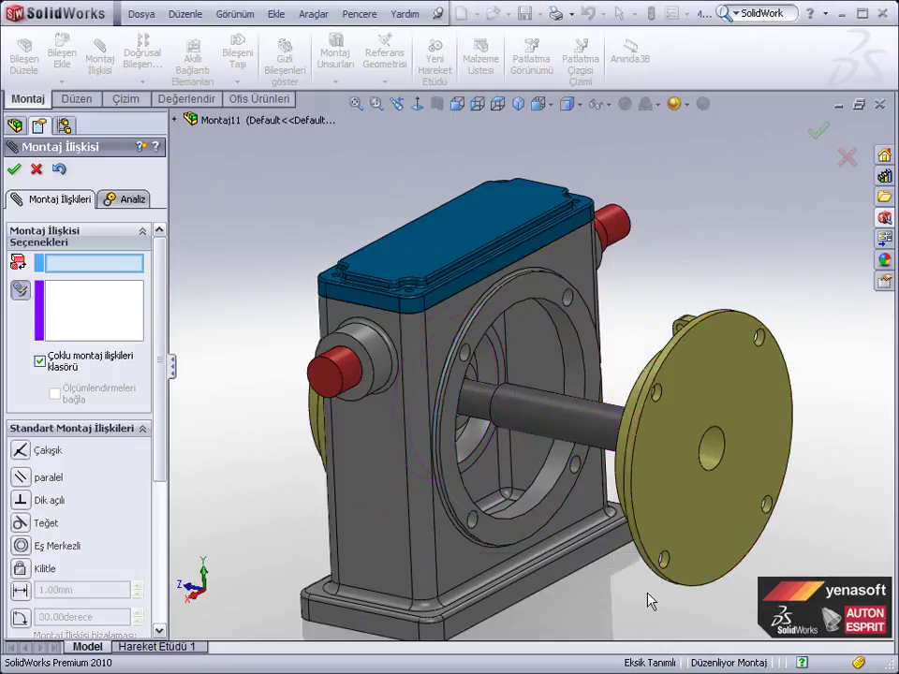
mouse_move(588, 592)
middle_mouse_down()
mouse_move(606, 568)
mouse_move(533, 568)
mouse_move(573, 569)
mouse_move(576, 580)
middle_mouse_up()
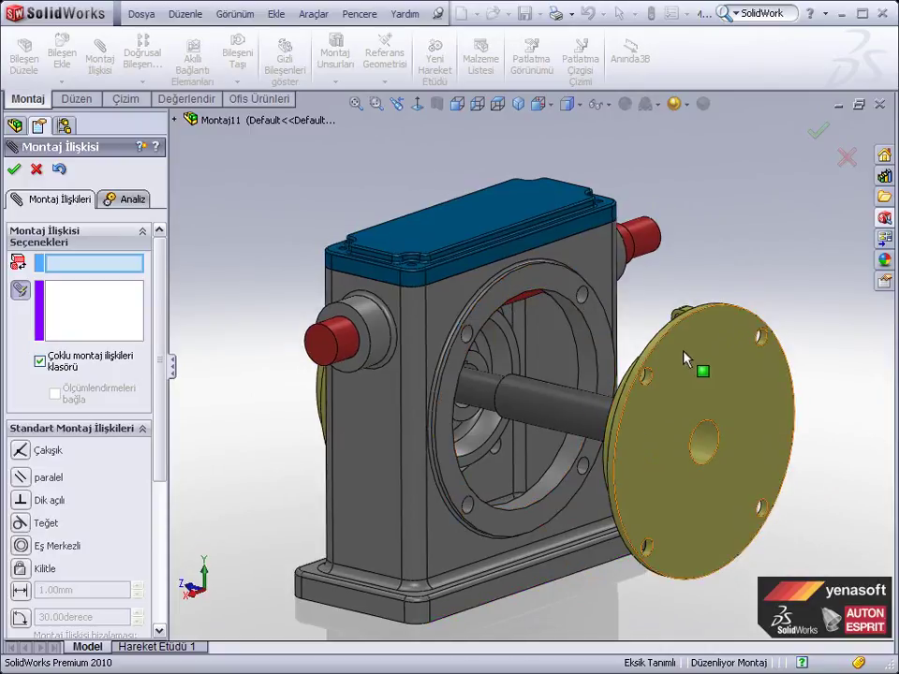
Mate the second cover's flange face coincident to the housing side, with alignment flipped outward
left_click(703, 369)
left_click(548, 292)
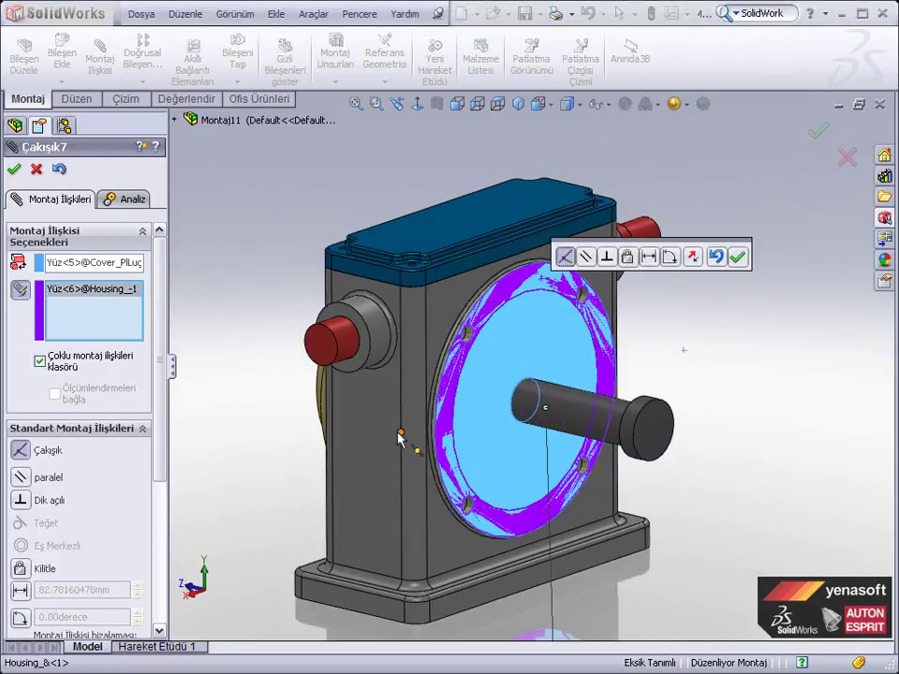
mouse_move(380, 454)
middle_mouse_down()
mouse_move(377, 428)
mouse_move(423, 429)
mouse_move(375, 427)
middle_mouse_up()
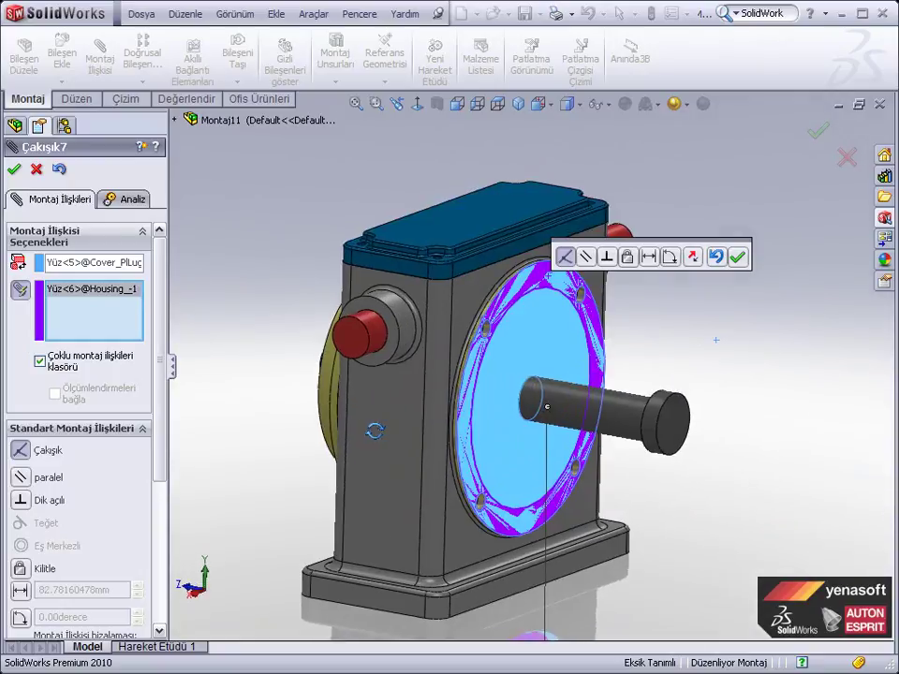
left_click(691, 258)
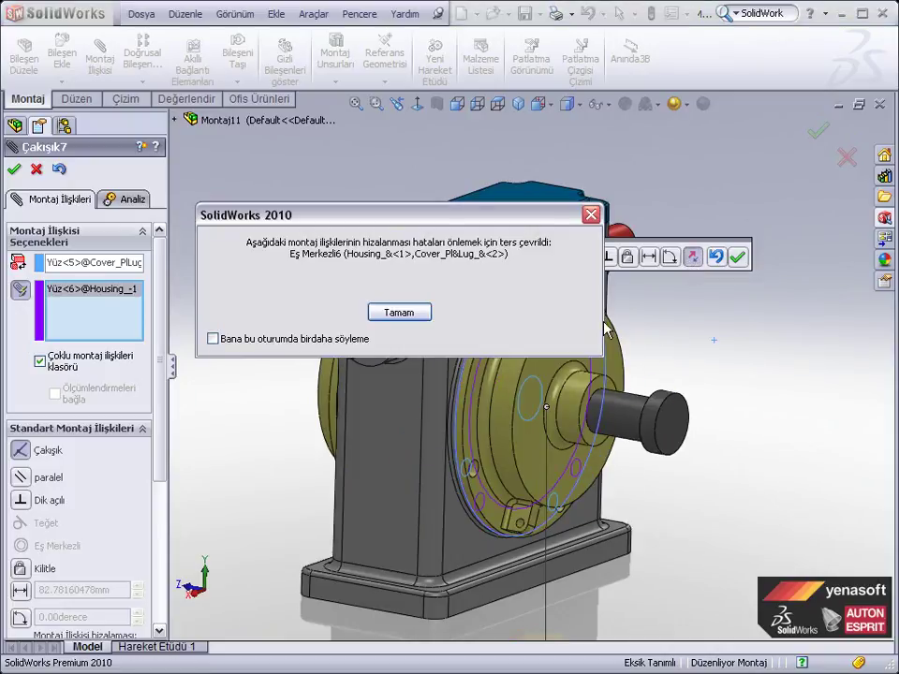
left_click(400, 314)
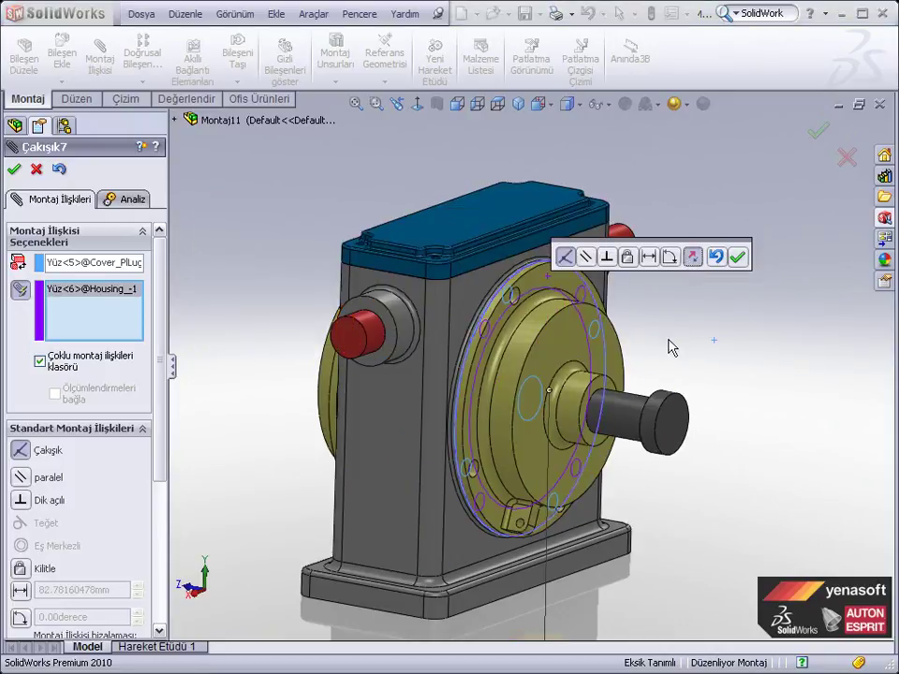
left_click(738, 257)
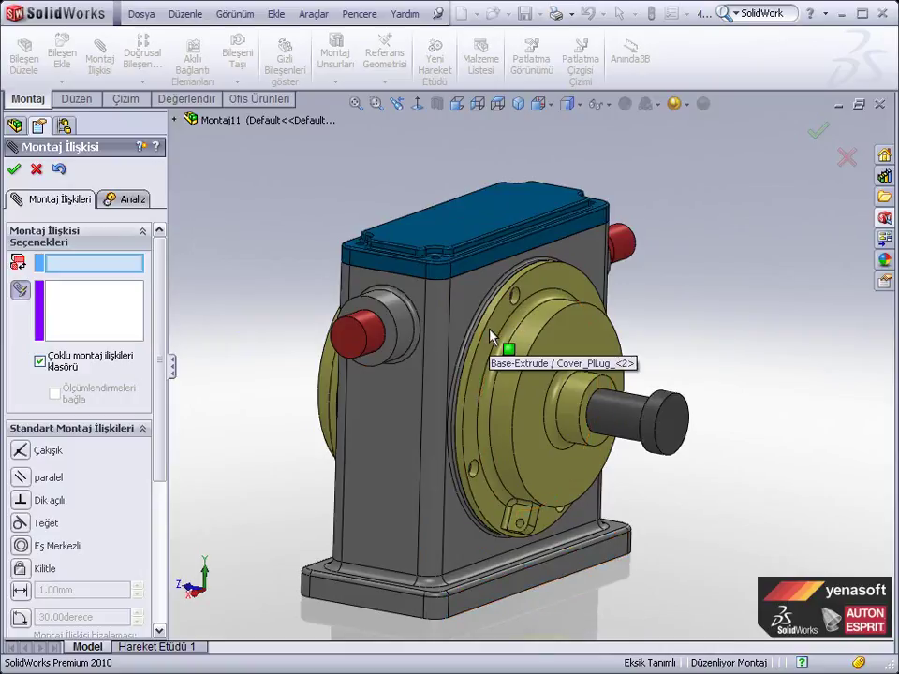
Make the cover's lug face parallel to the housing side, flipped so the slot points up
left_click(525, 522)
mouse_move(341, 552)
middle_mouse_down()
mouse_move(408, 503)
mouse_move(427, 532)
mouse_move(420, 560)
middle_mouse_up()
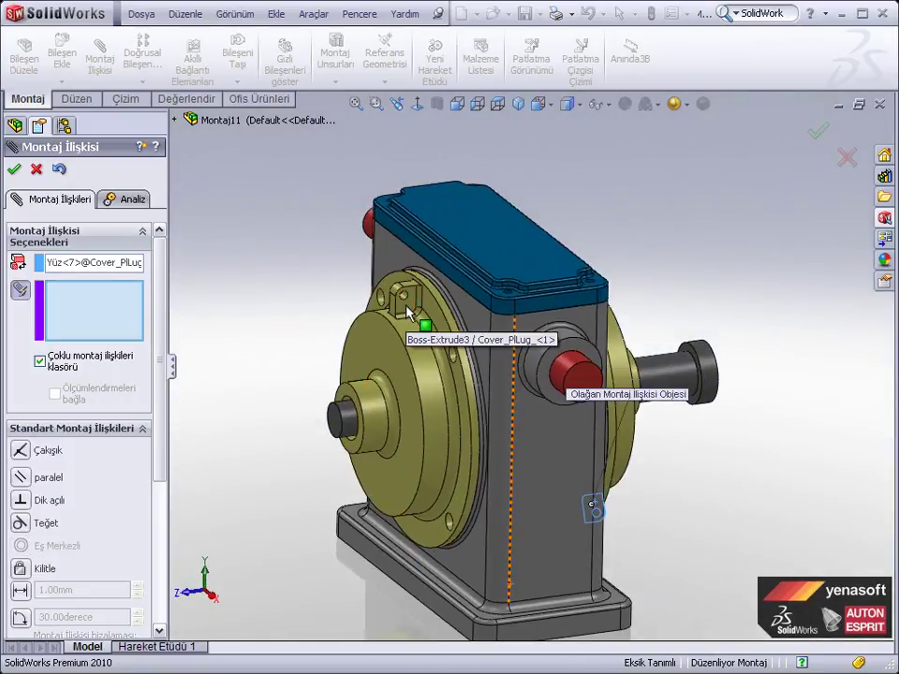
left_click(540, 440)
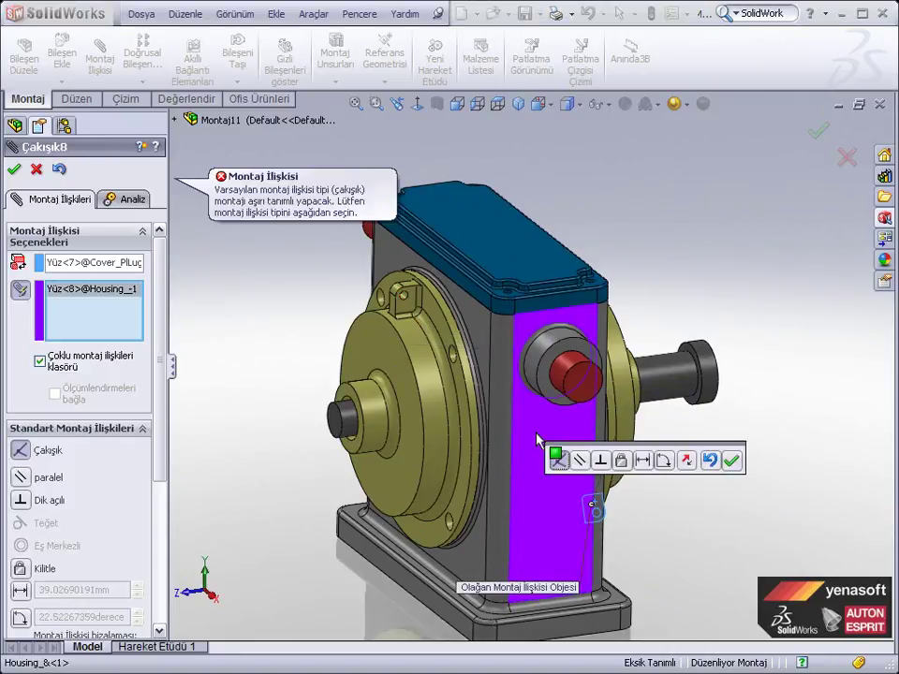
left_click(579, 460)
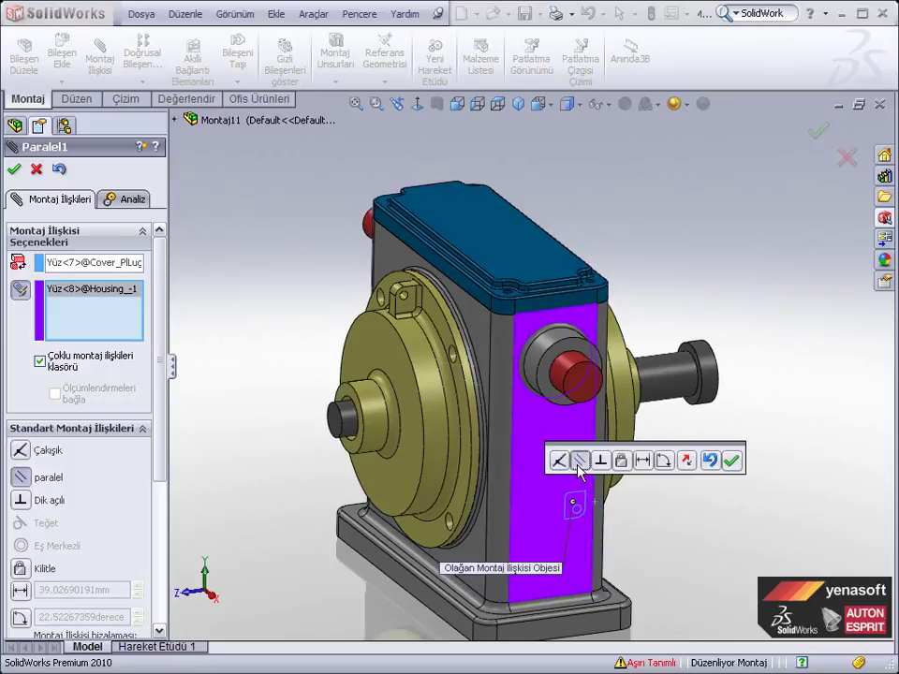
middle_click_drag(653, 526, 599, 543)
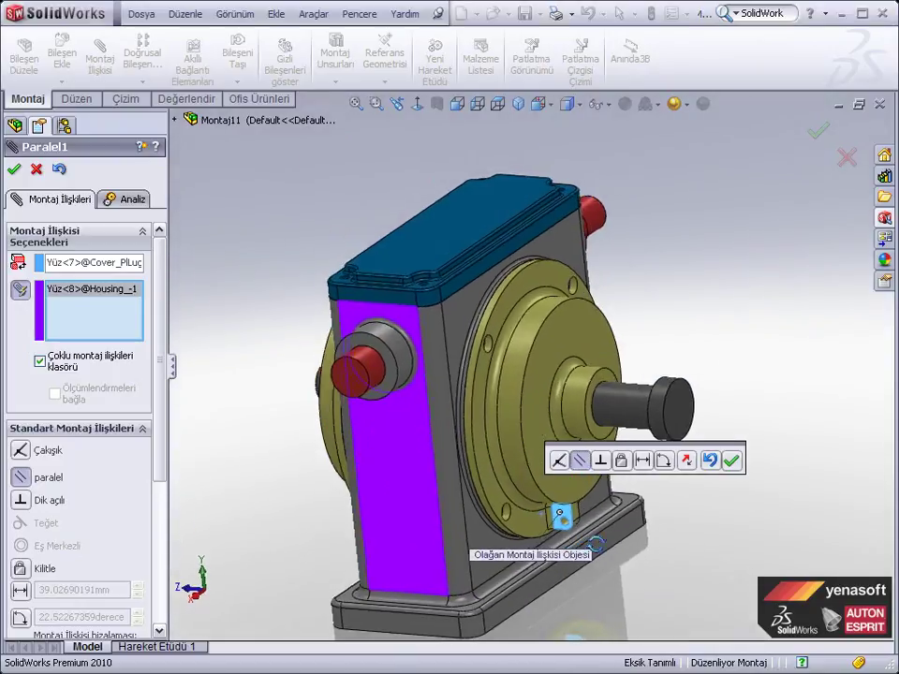
middle_click_drag(577, 529, 558, 528)
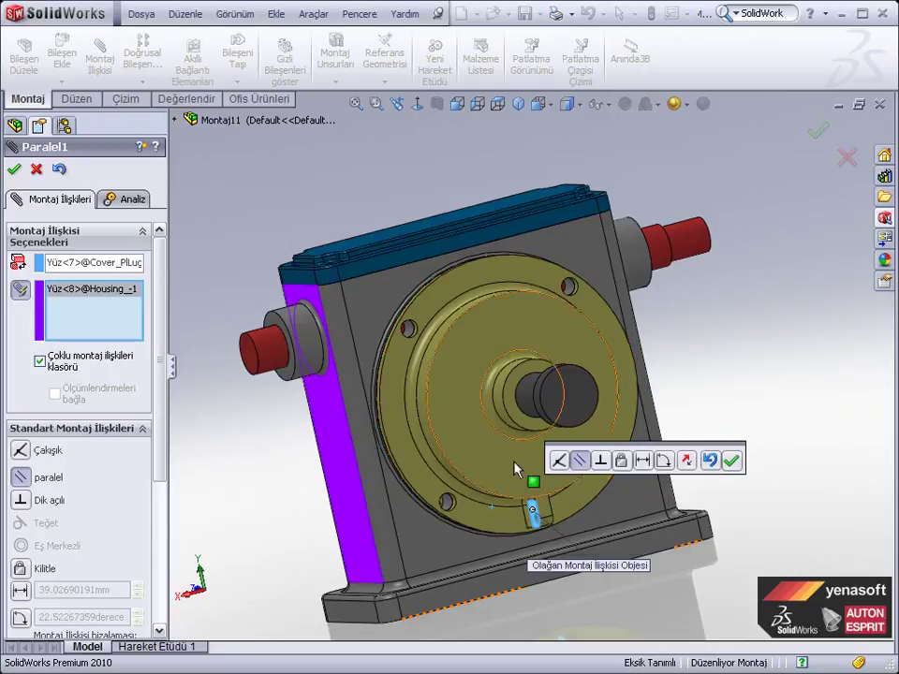
left_click(688, 469)
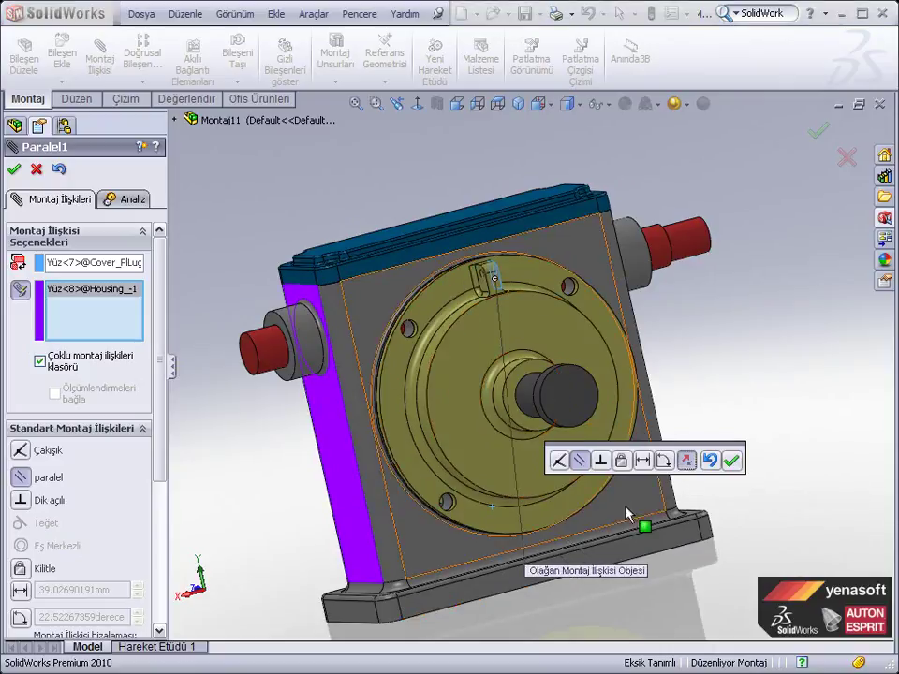
left_click(730, 462)
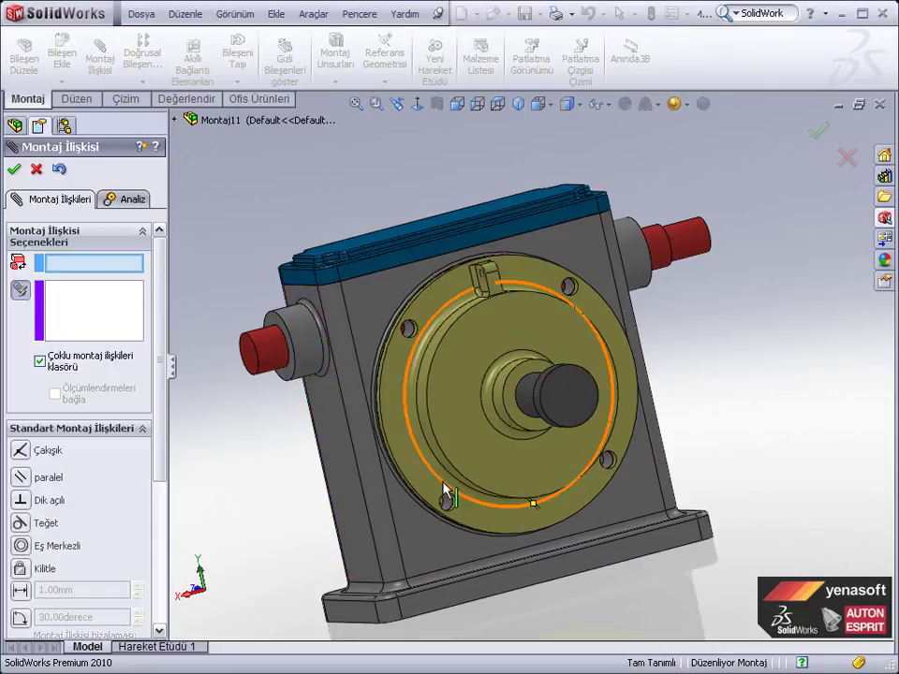
Seat the Worm Gear Shaft's face coincident against the cover plug face, then exit the Mate tool
middle_click_drag(440, 480, 532, 492)
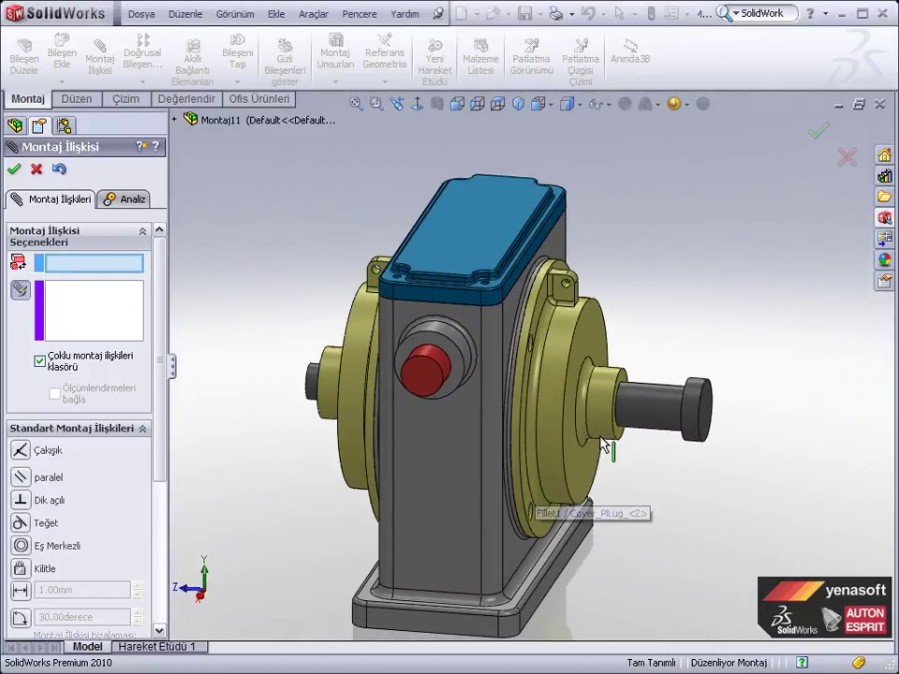
scroll(647, 378, "down", 2)
scroll(633, 378, "down", 2)
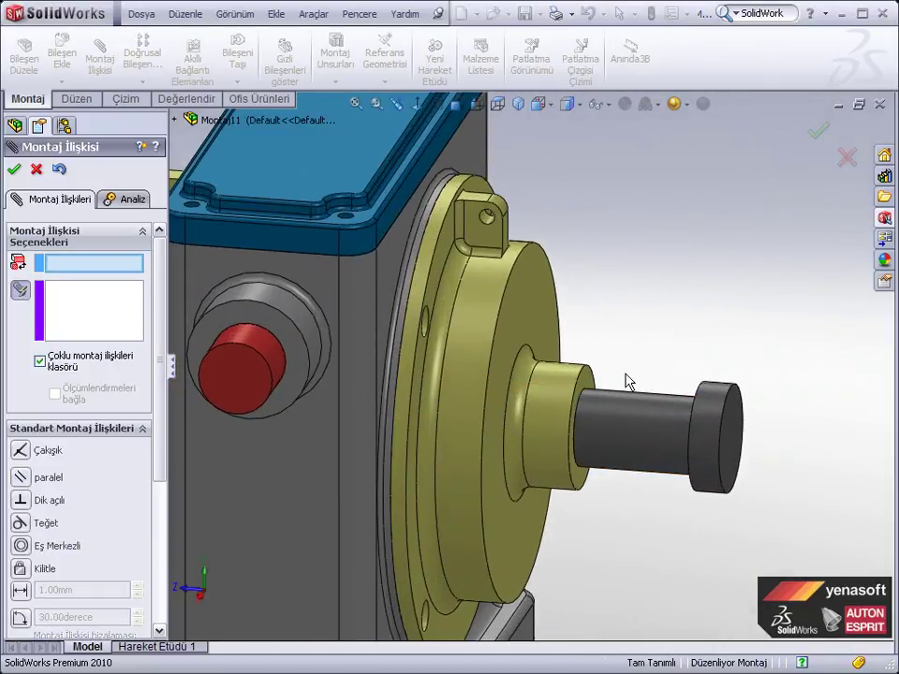
left_click(589, 397)
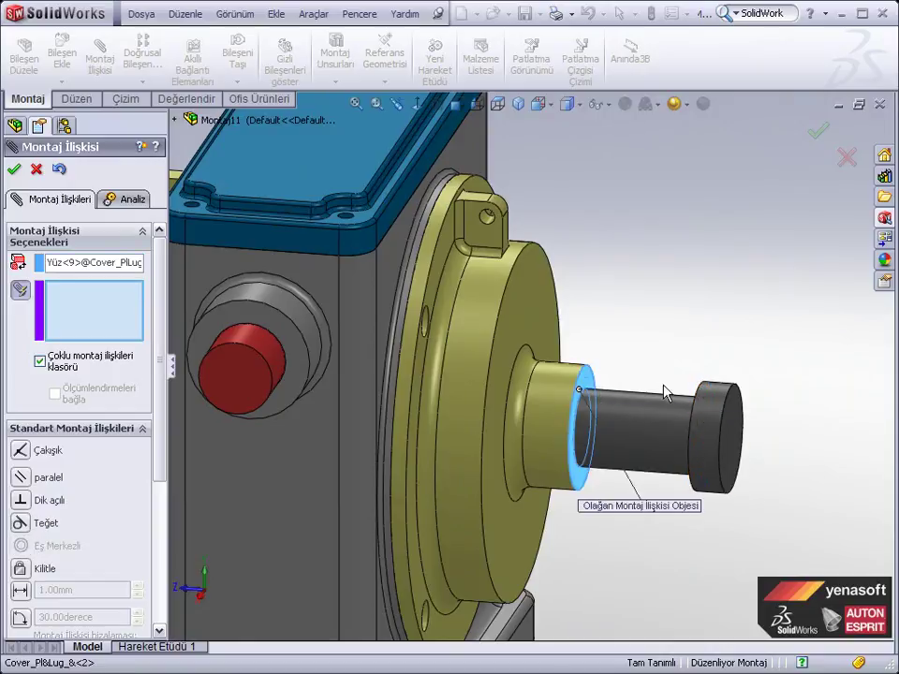
left_click(690, 394)
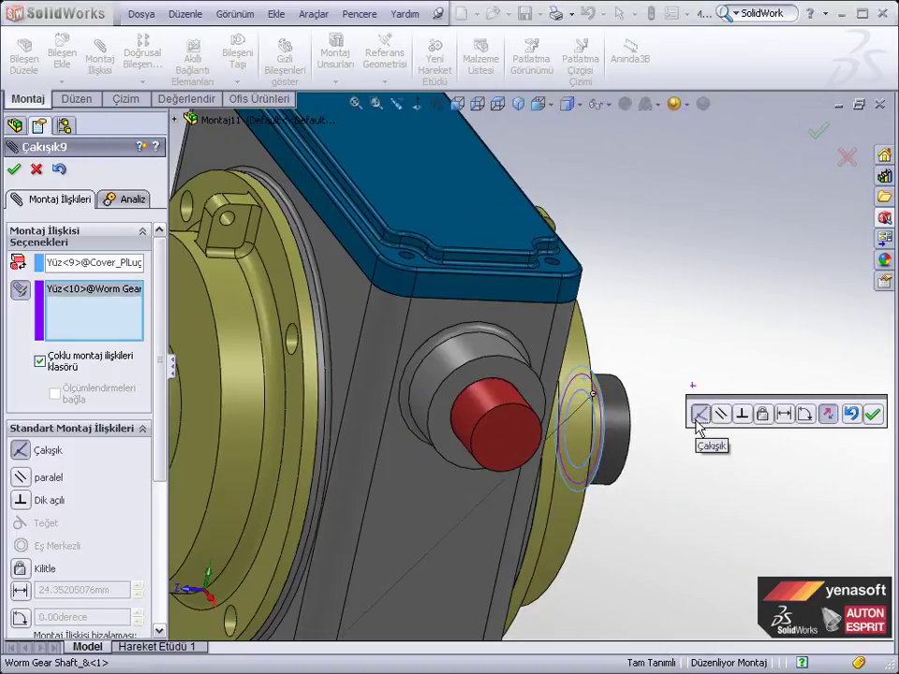
left_click(869, 415)
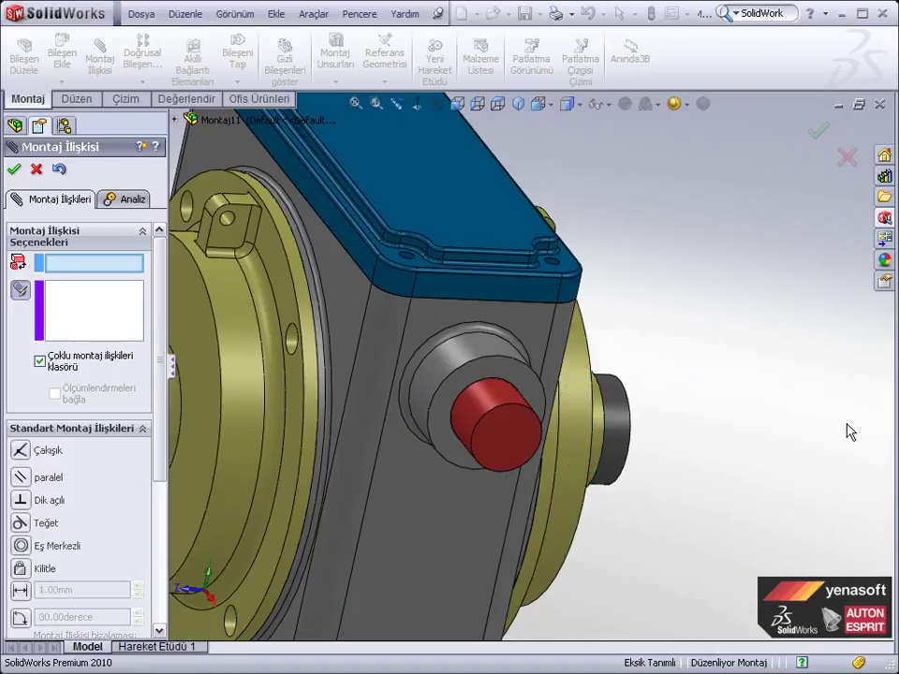
scroll(722, 476, "up", 5)
mouse_move(722, 476)
middle_mouse_down()
mouse_move(646, 502)
mouse_move(615, 475)
mouse_move(624, 449)
middle_mouse_up()
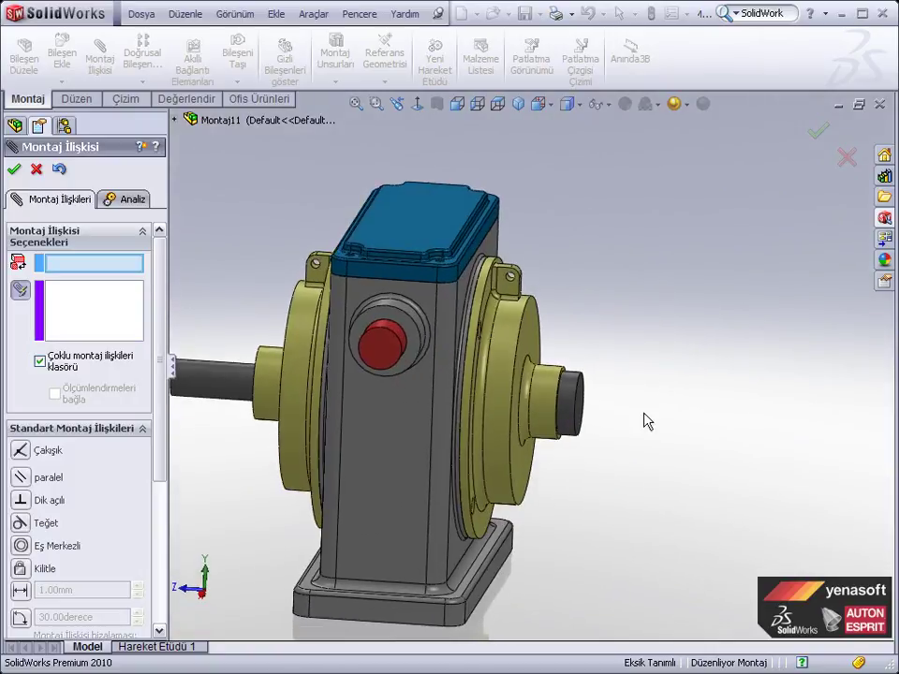
left_click(818, 135)
Apply a Section View cutting along the Right Plane instead of the Front Plane
scroll(737, 336, "up", 3)
mouse_move(654, 414)
middle_mouse_down()
mouse_move(578, 478)
mouse_move(547, 481)
mouse_move(584, 518)
mouse_move(600, 516)
mouse_move(560, 496)
middle_mouse_up()
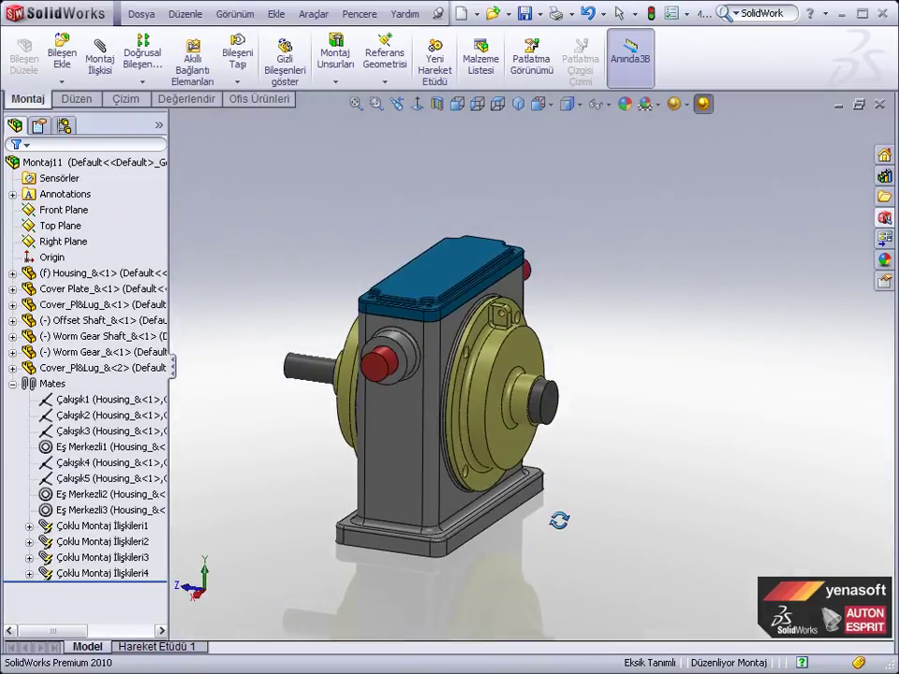
left_click(437, 105)
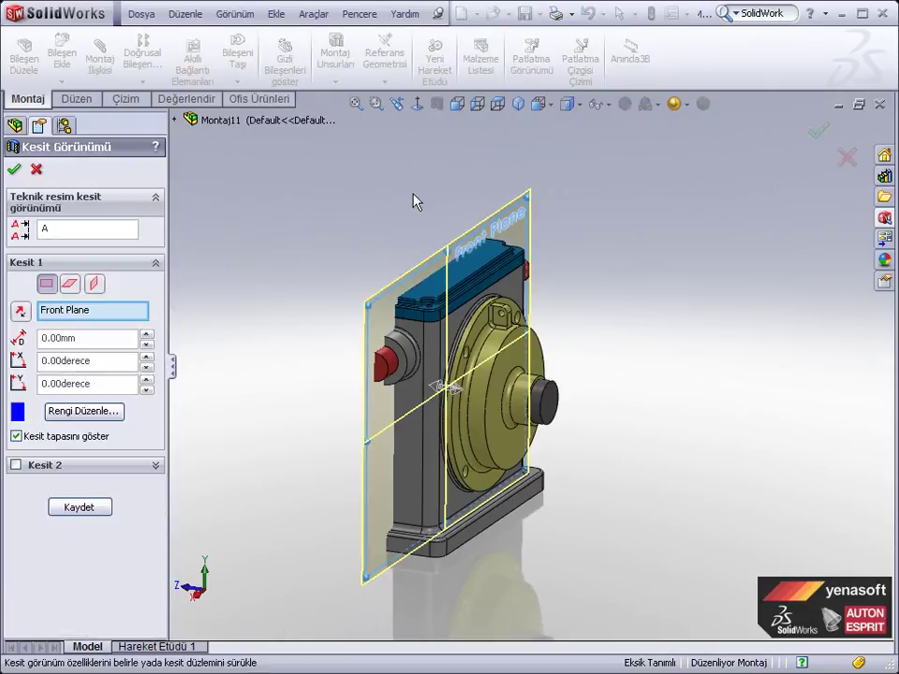
mouse_move(296, 385)
middle_mouse_down()
mouse_move(351, 377)
mouse_move(353, 411)
middle_mouse_up()
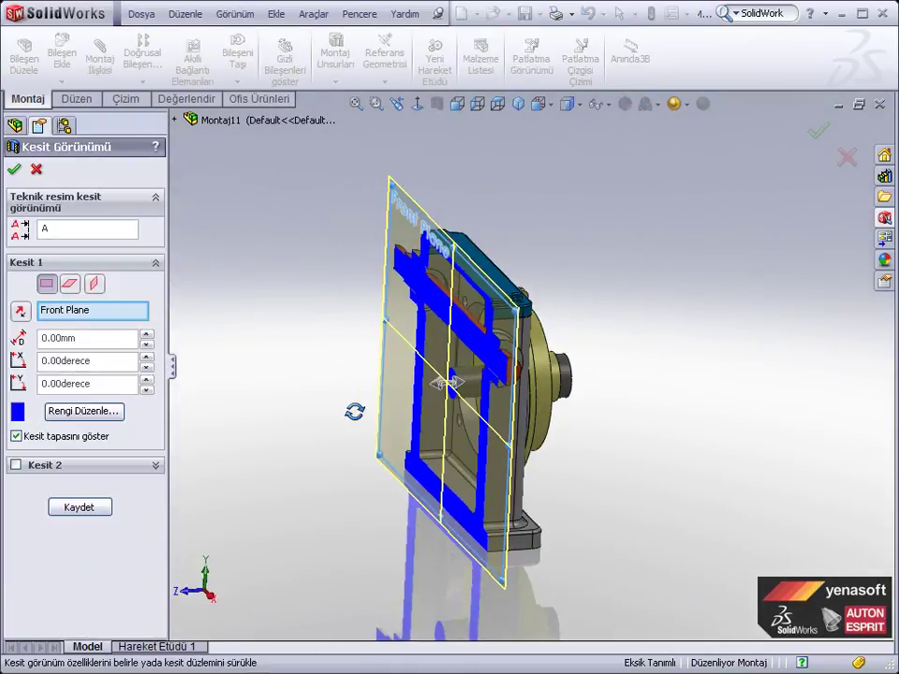
left_click(94, 286)
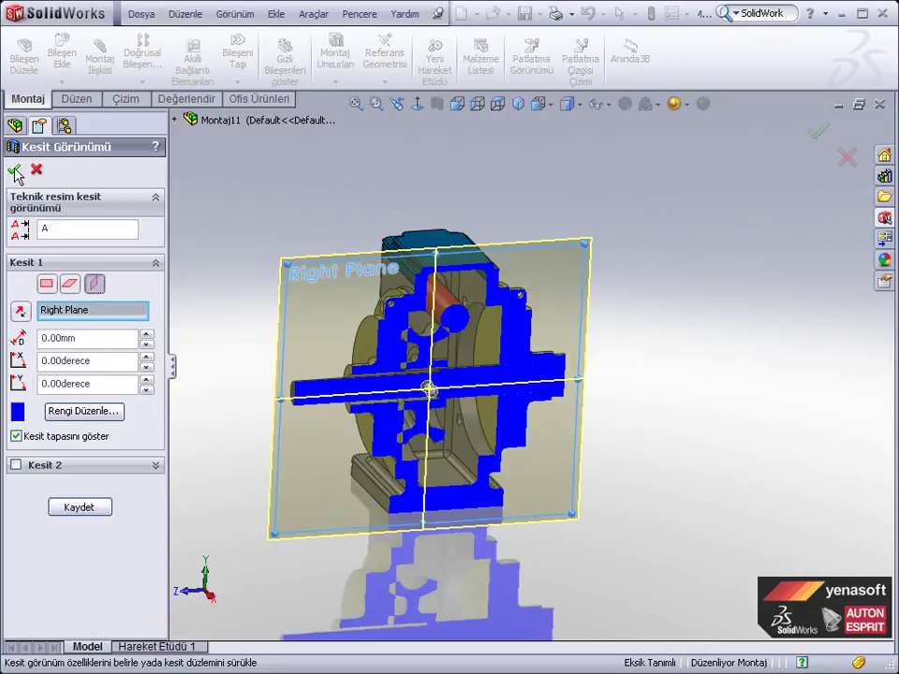
left_click(15, 172)
Zoom in on the cut housing and start a new Mate
scroll(456, 449, "down", 3)
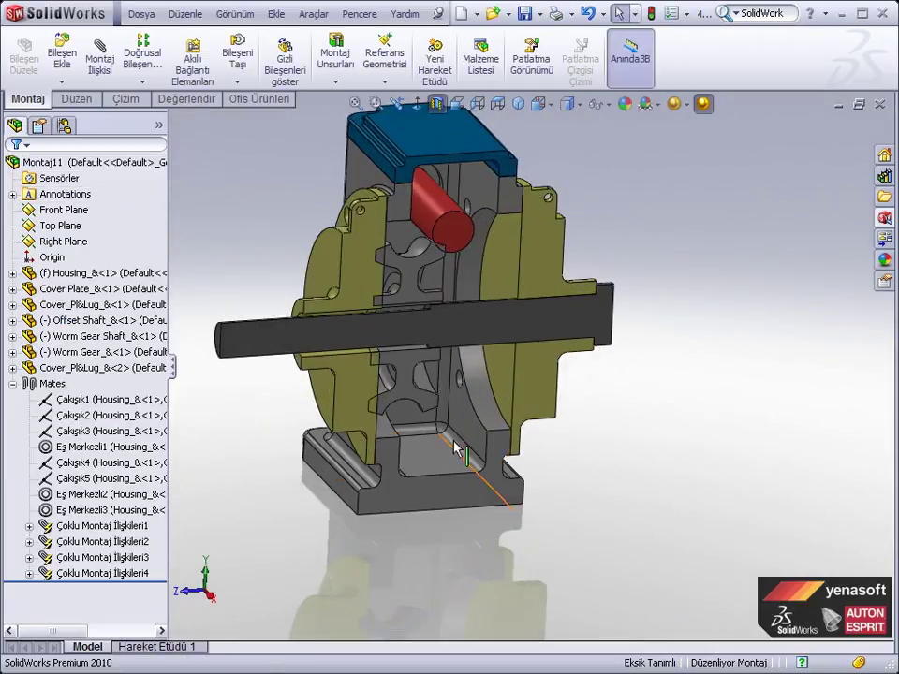
scroll(456, 449, "down", 2)
scroll(414, 375, "down", 2)
scroll(444, 367, "up", 1)
scroll(474, 449, "up", 1)
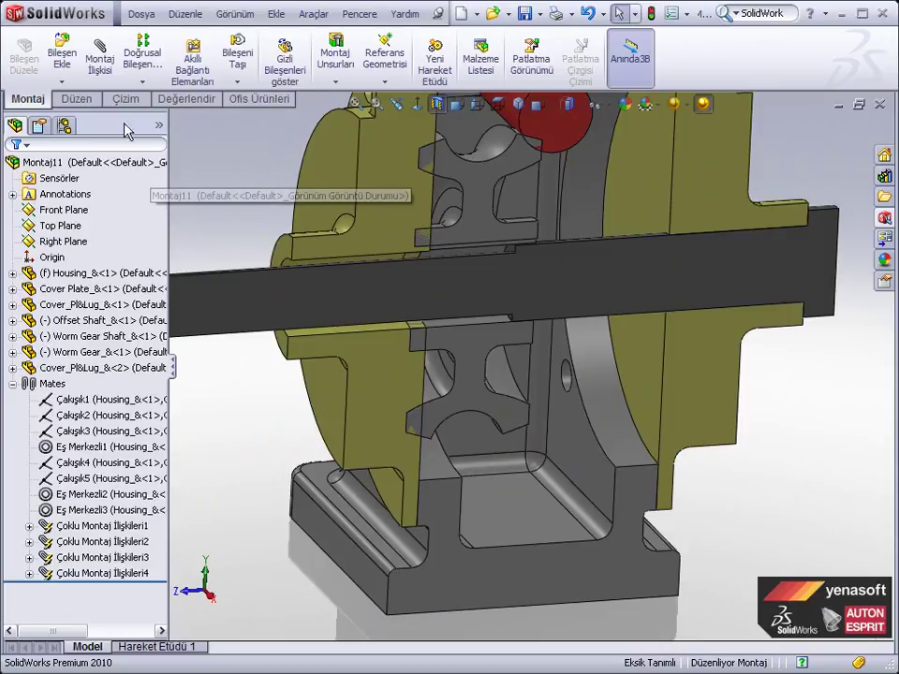
left_click(100, 61)
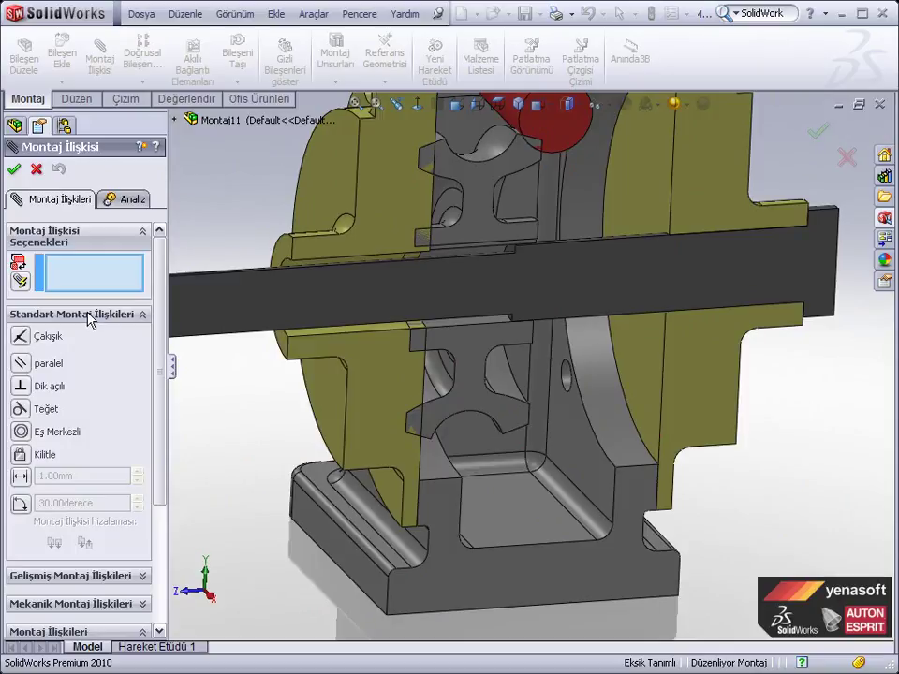
Set up an Advanced Width mate: two inner housing faces as width references, two worm gear faces as tab
left_click(74, 576)
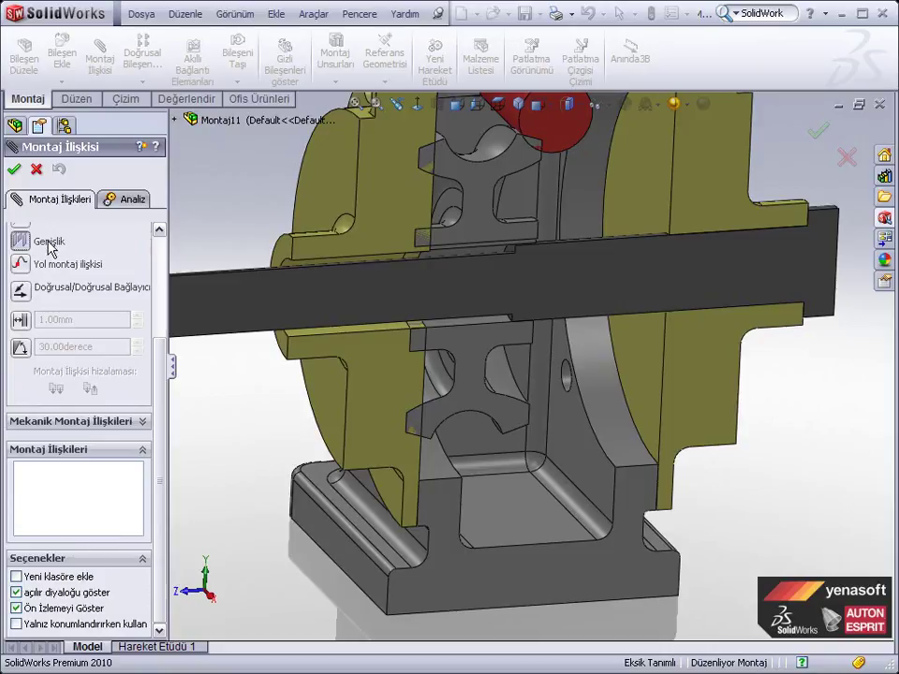
scroll(52, 248, "up", 2)
scroll(135, 351, "up", 4)
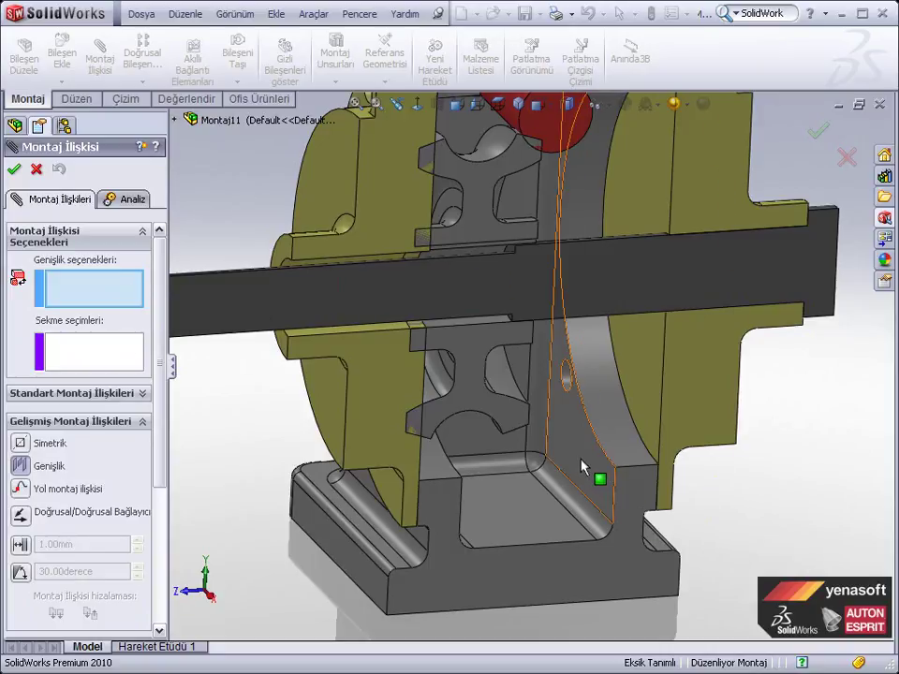
left_click(594, 521)
mouse_move(594, 525)
middle_mouse_down()
mouse_move(517, 476)
mouse_move(474, 476)
middle_mouse_up()
left_click(455, 501)
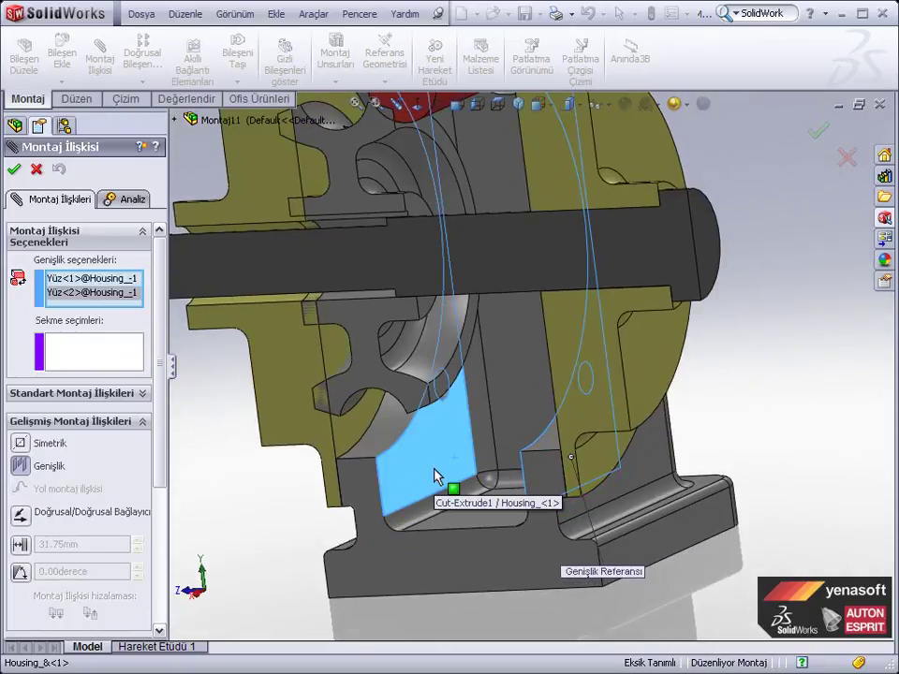
left_click(120, 362)
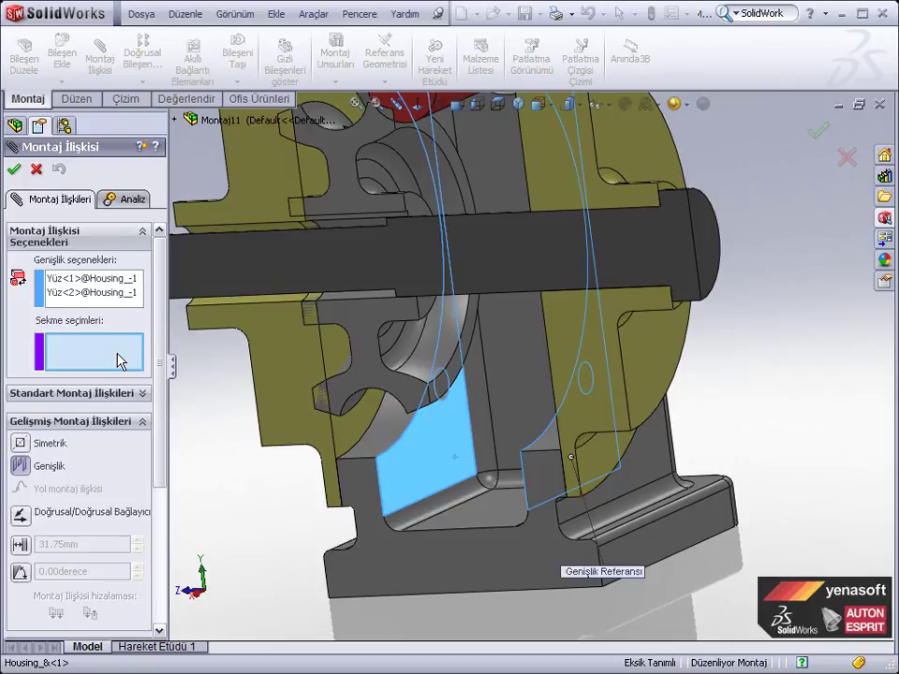
left_click(391, 343)
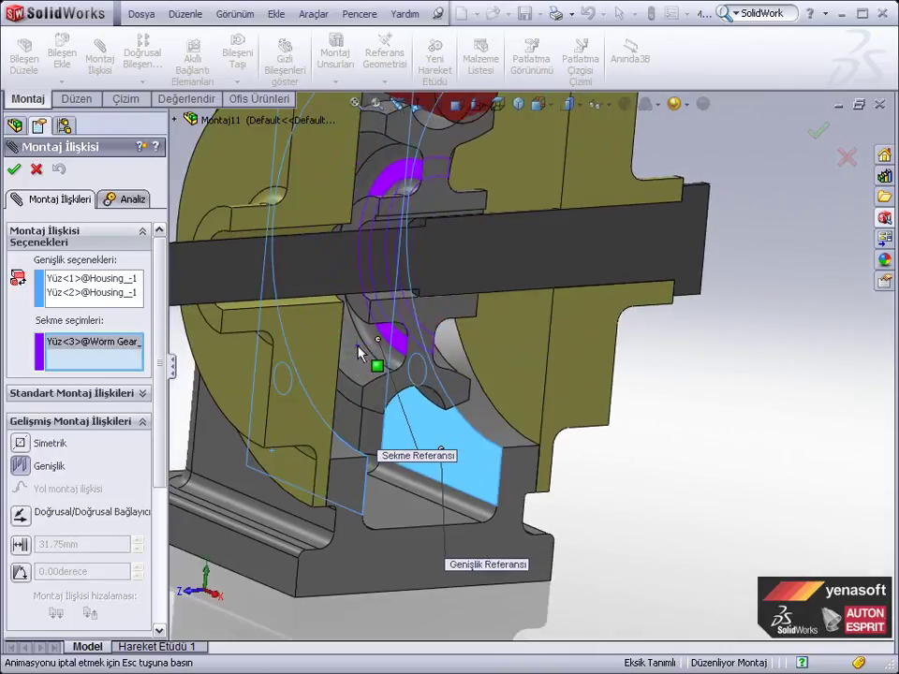
left_click(362, 354)
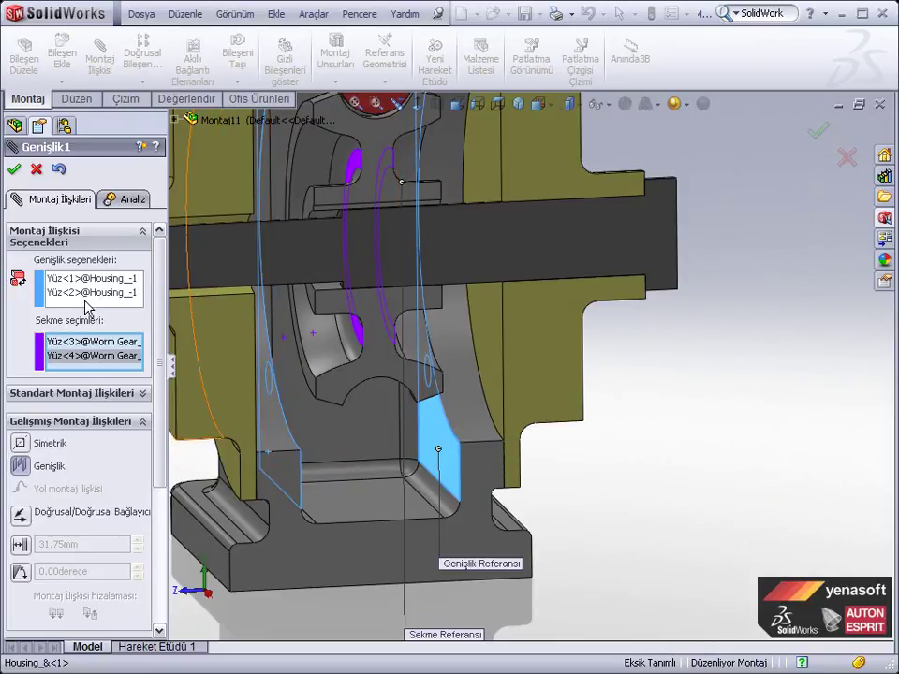
Commit width mate Genişlik1, close the Mate tool, and switch off the section view
left_click(14, 170)
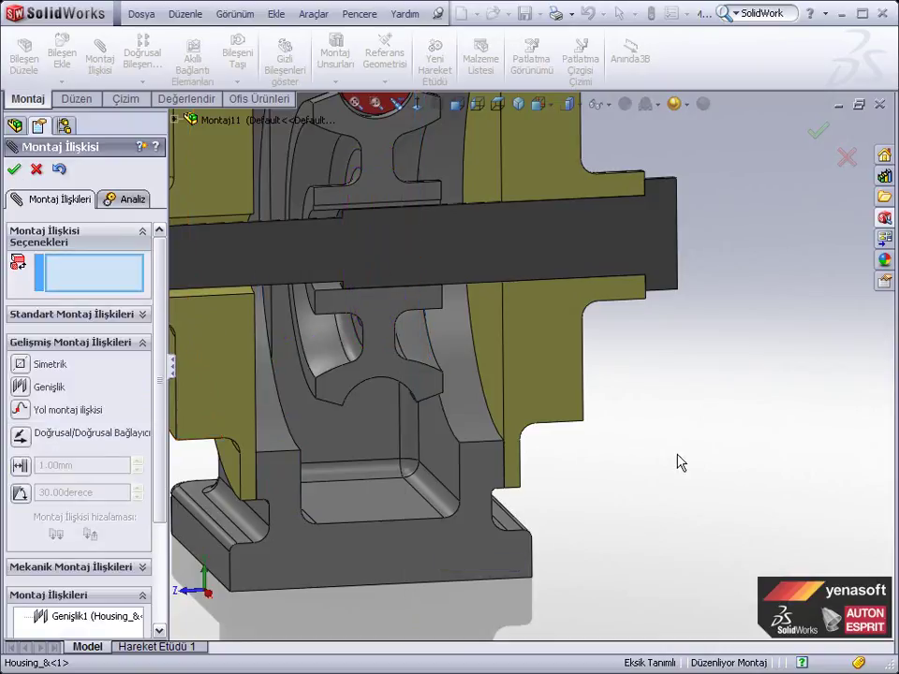
left_click(817, 132)
key("f")
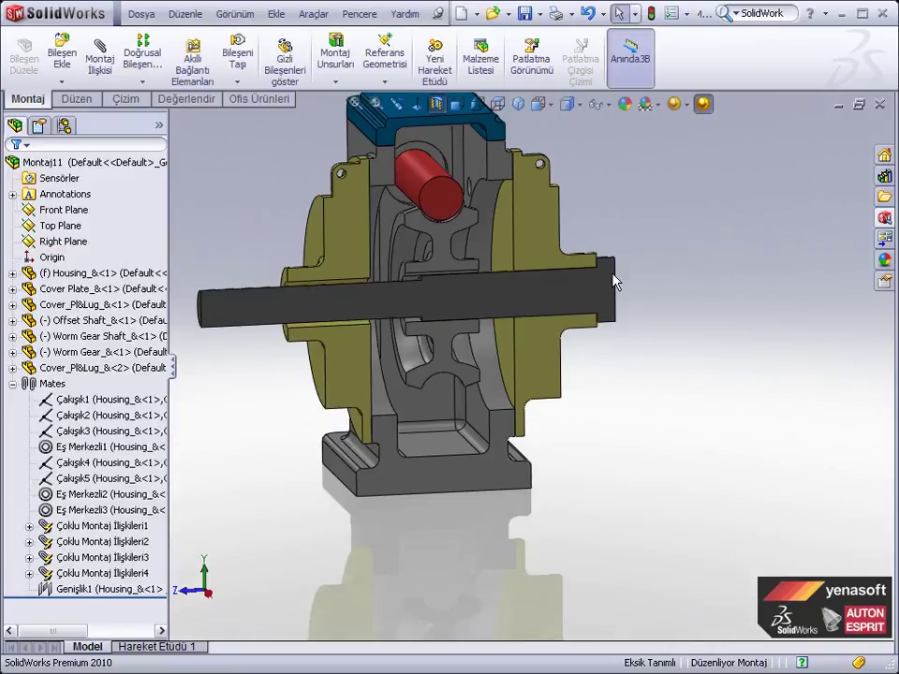
left_click(436, 106)
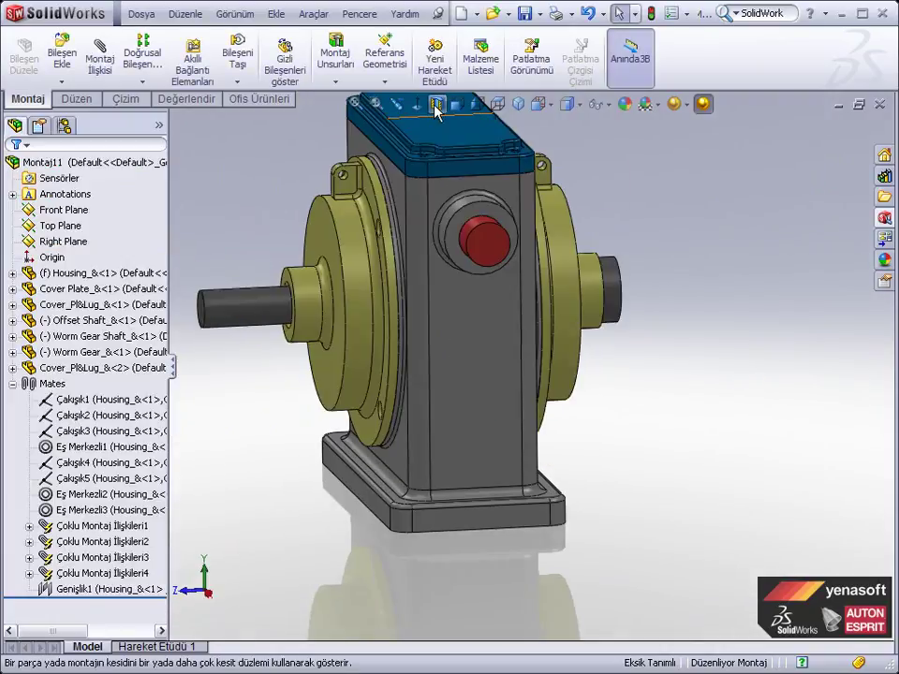
key("f")
mouse_move(658, 492)
middle_mouse_down()
mouse_move(576, 481)
mouse_move(563, 518)
middle_mouse_up()
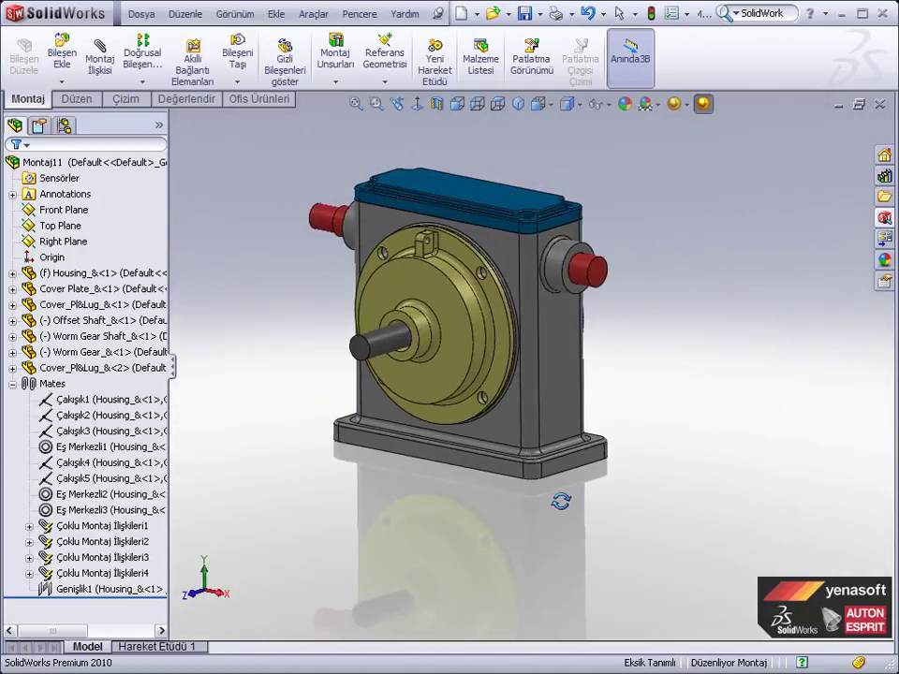